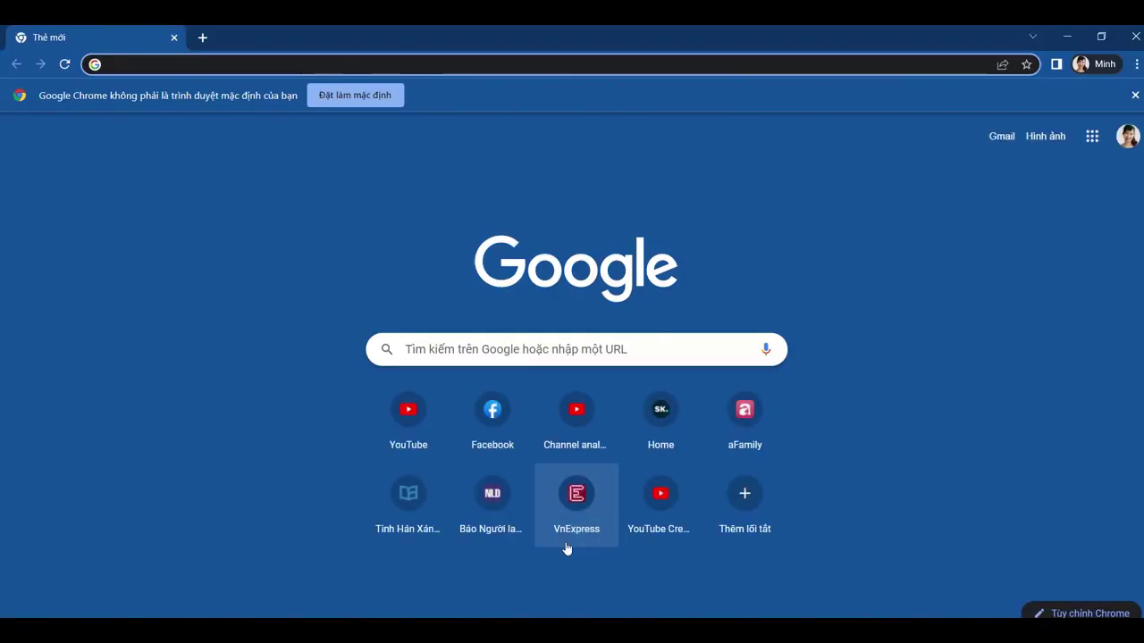
# Search Google for 'gantt project download' and open the Download GanttProject result.
pyautogui.write('gant')
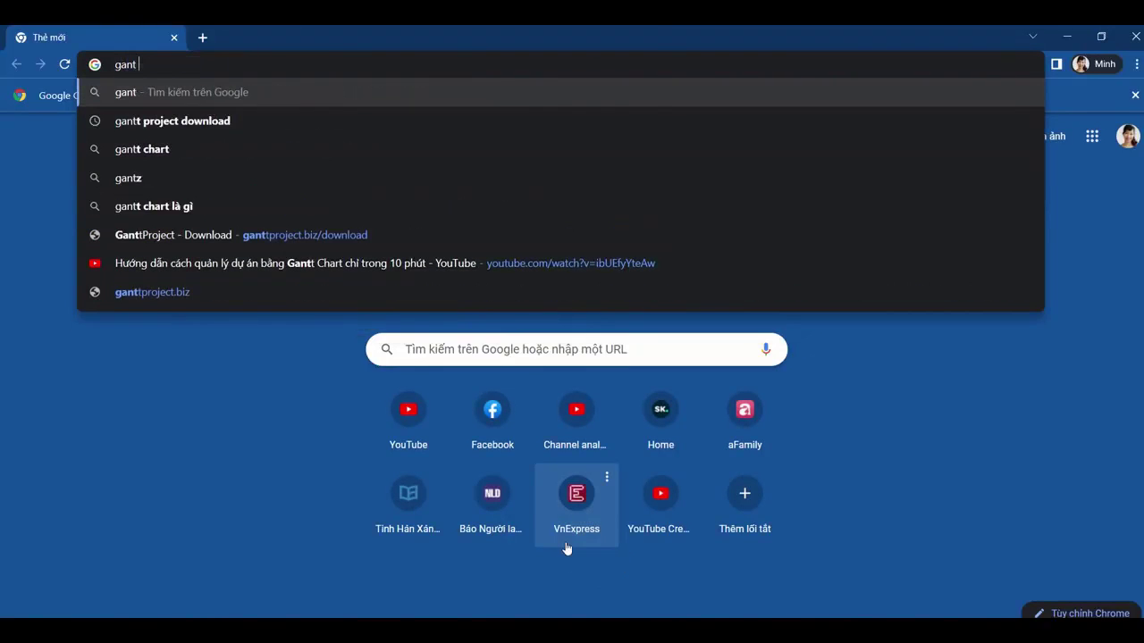
pyautogui.press('Down')
pyautogui.press('Down')
pyautogui.press('Down')
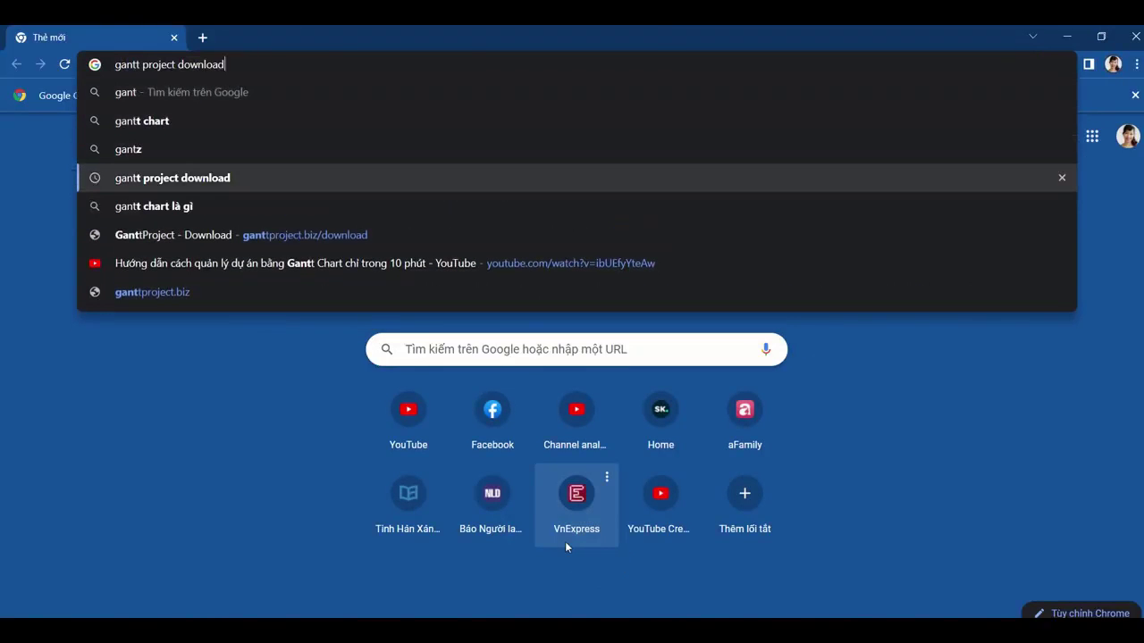
pyautogui.press('Return')
pyautogui.scroll(-5, 357, 402)
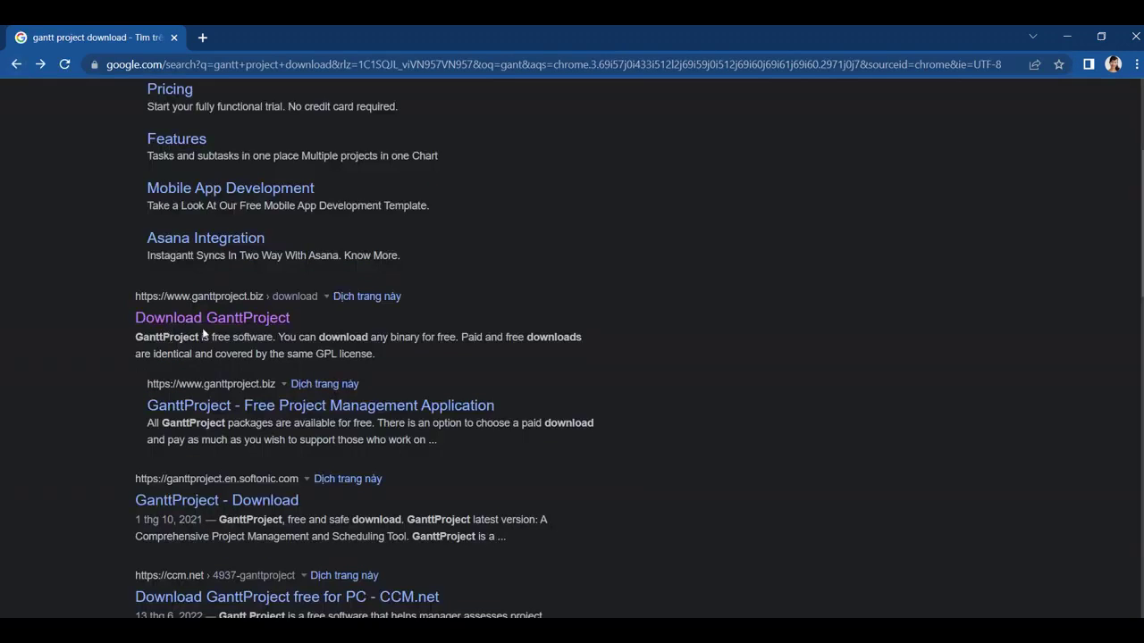
pyautogui.click(231, 320)
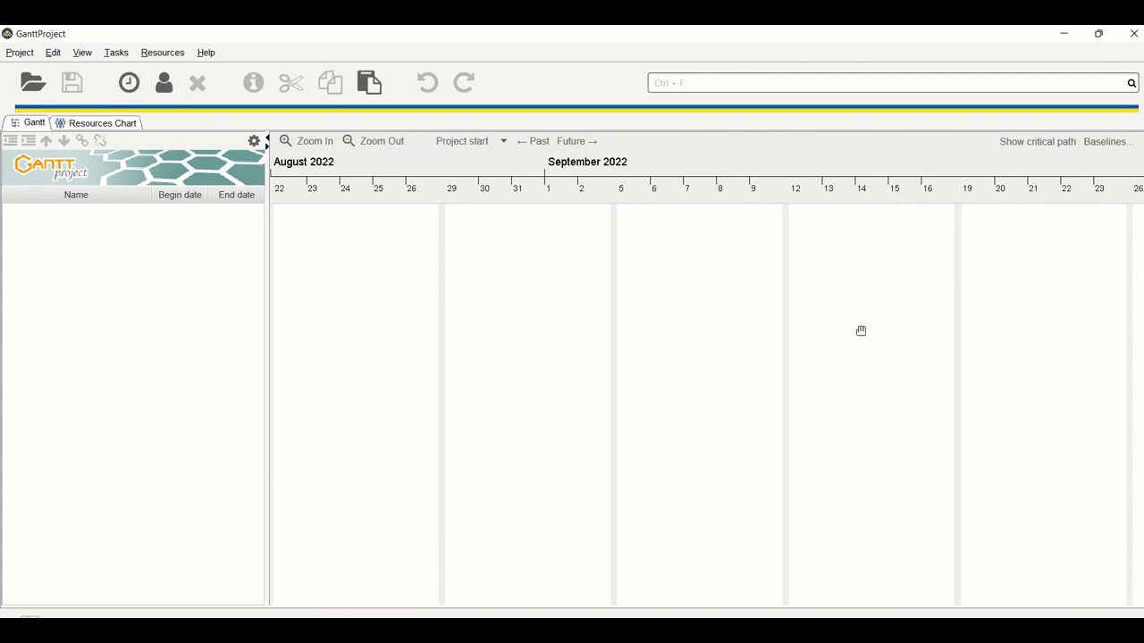
# Bring up the Tasks menu over the empty August–September 2022 project.
pyautogui.click(115, 53)
pyautogui.click(170, 284)
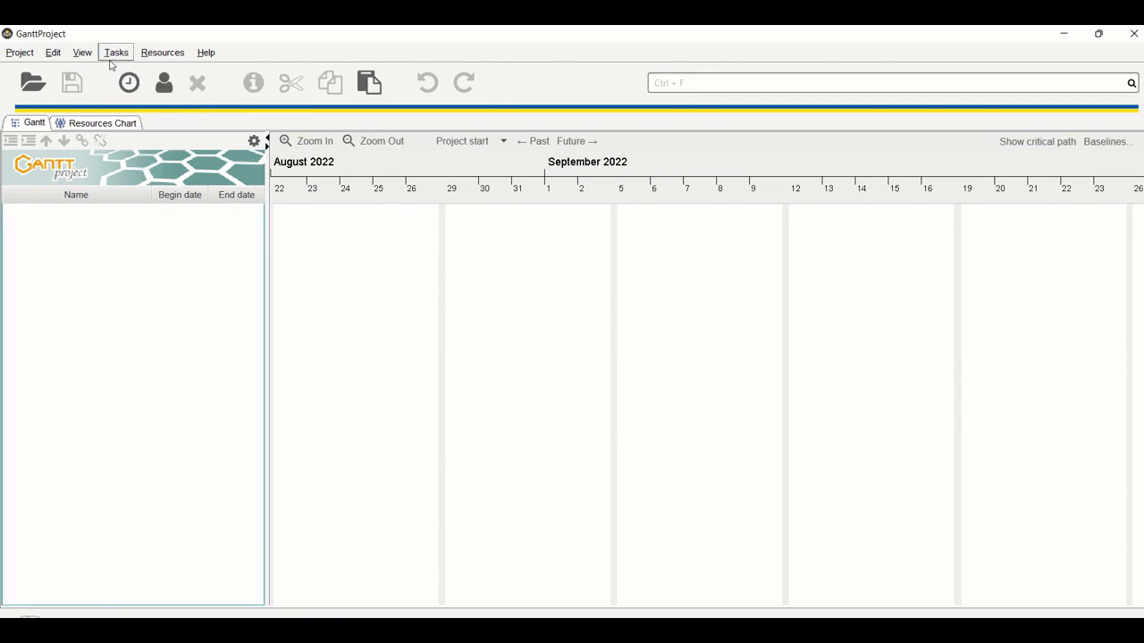
pyautogui.click(116, 53)
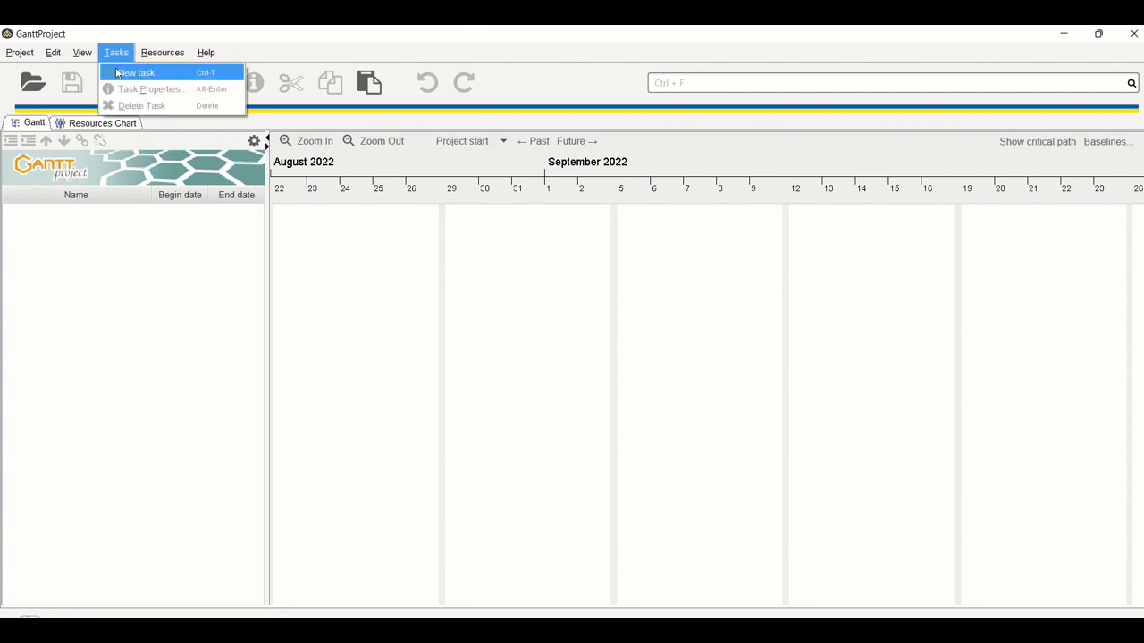
# Add a new task named 'Create outline'.
pyautogui.click(134, 73)
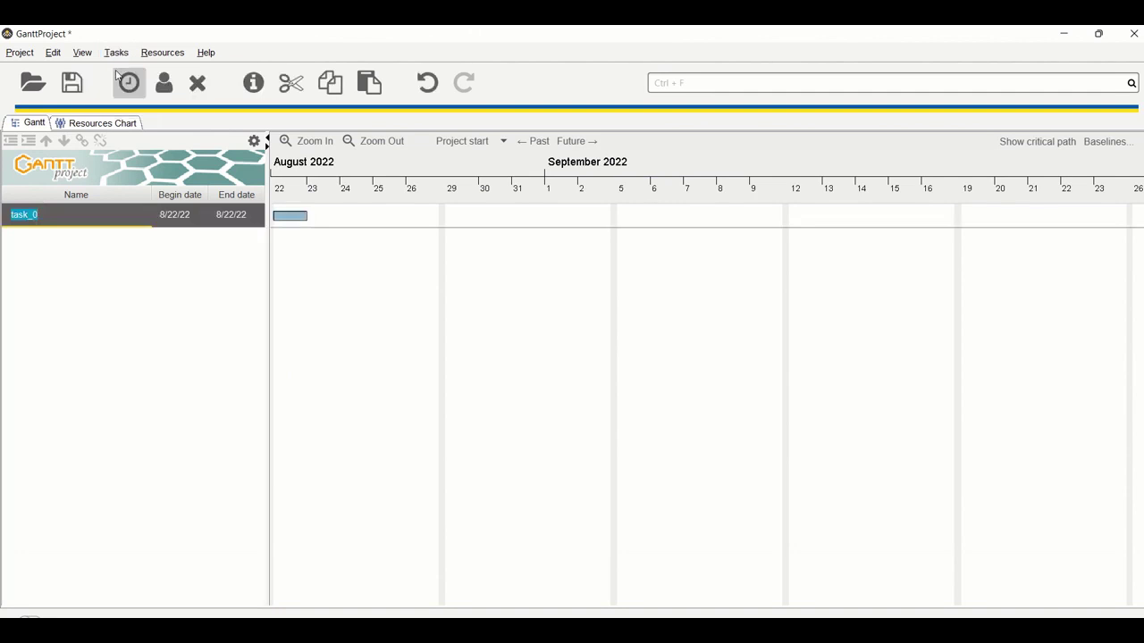
pyautogui.write('Create outline')
pyautogui.press('Return')
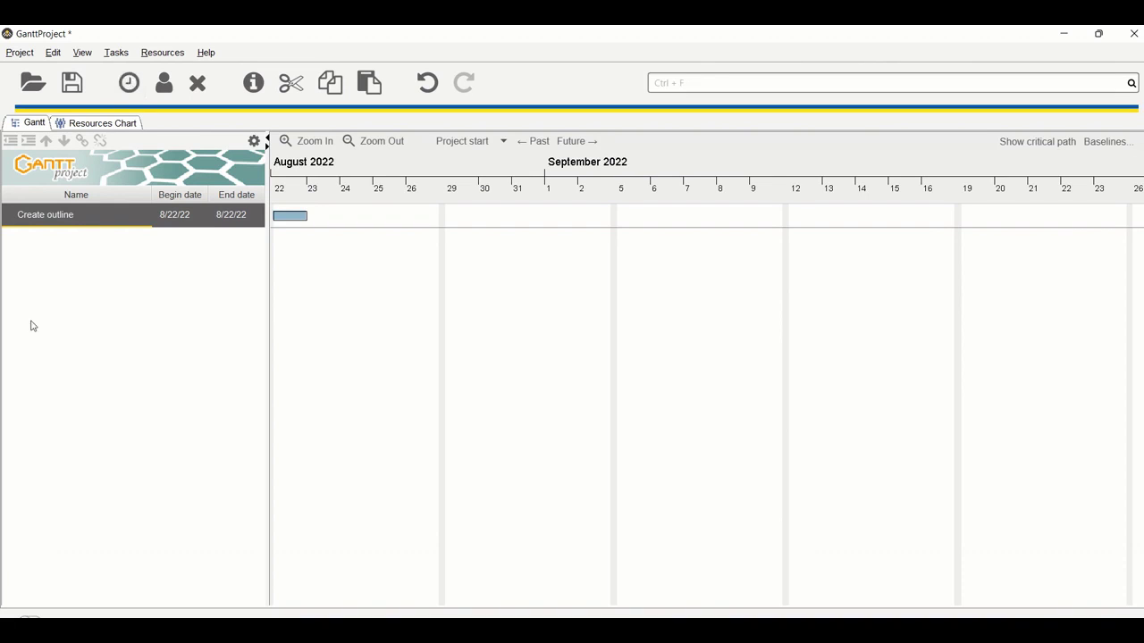
pyautogui.click(119, 55)
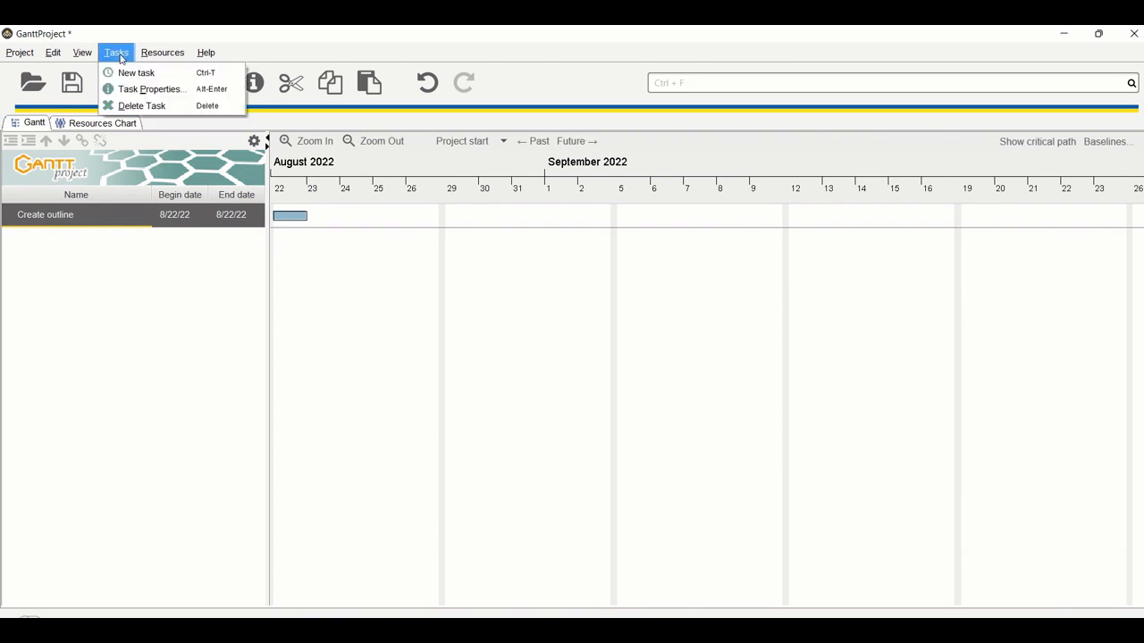
pyautogui.click(93, 247)
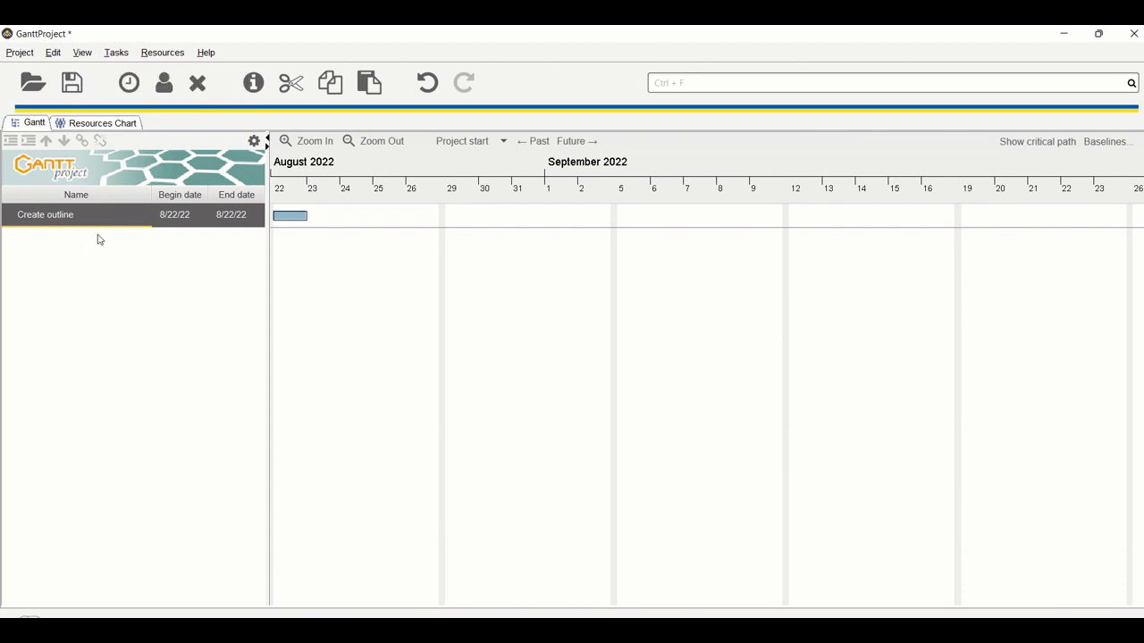
# Add a second task named 'Create video script', correcting the typo.
pyautogui.hotkey('ctrl', 't')
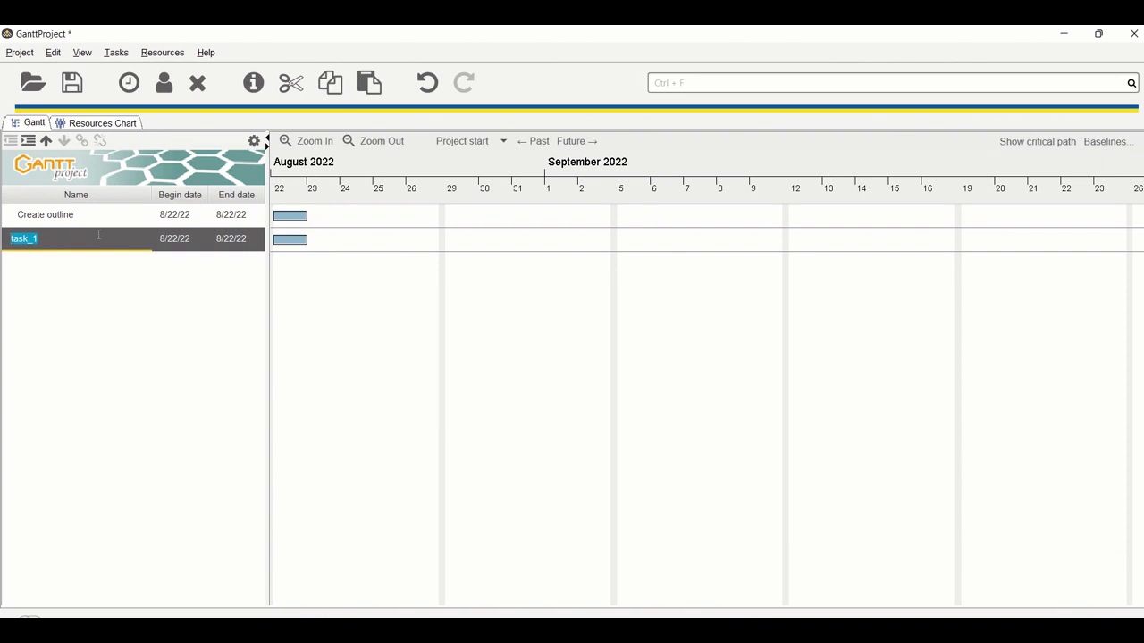
pyautogui.write('Create video scrupt')
pyautogui.press('BackSpace')
pyautogui.press('BackSpace')
pyautogui.press('BackSpace')
pyautogui.write('ipt')
pyautogui.press('Return')
pyautogui.press('F2')
pyautogui.press('Return')
# Add a third task named 'Planning'.
pyautogui.hotkey('ctrl', 't')
pyautogui.write('Planning')
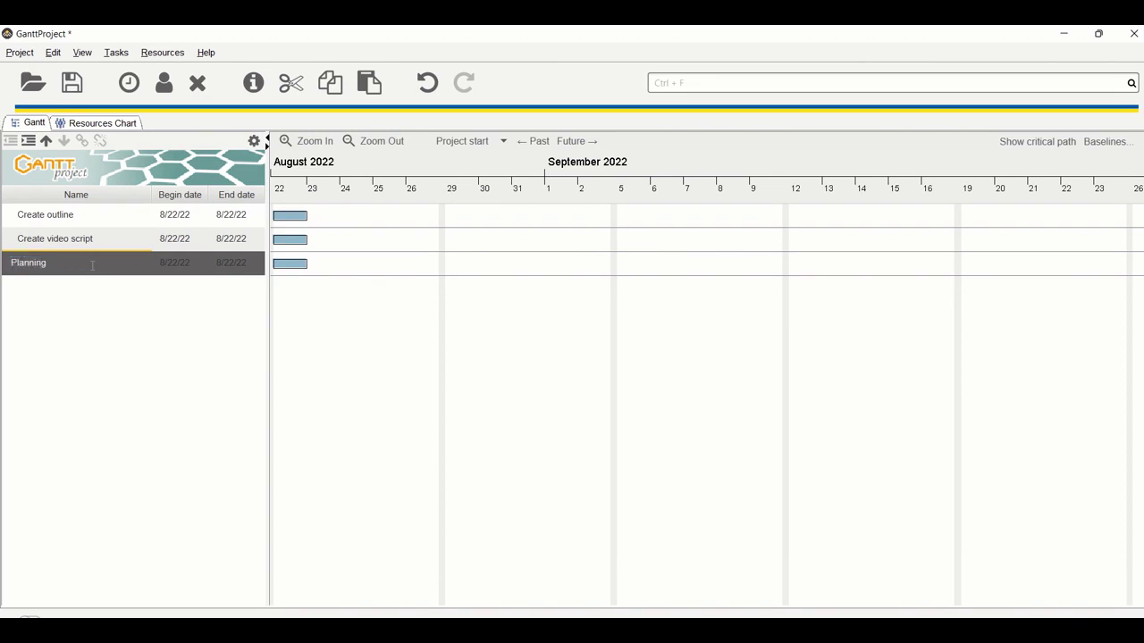
pyautogui.press('Return')
# Move Planning to the top row and nest Create outline under it.
pyautogui.click(46, 143)
pyautogui.click(47, 143)
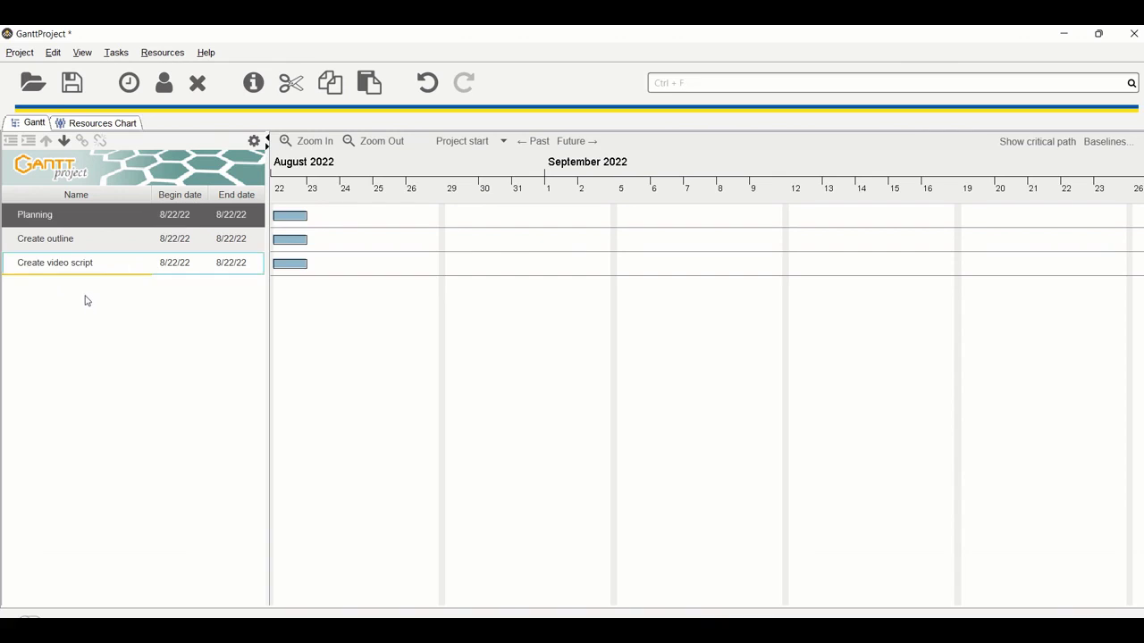
pyautogui.click(72, 246)
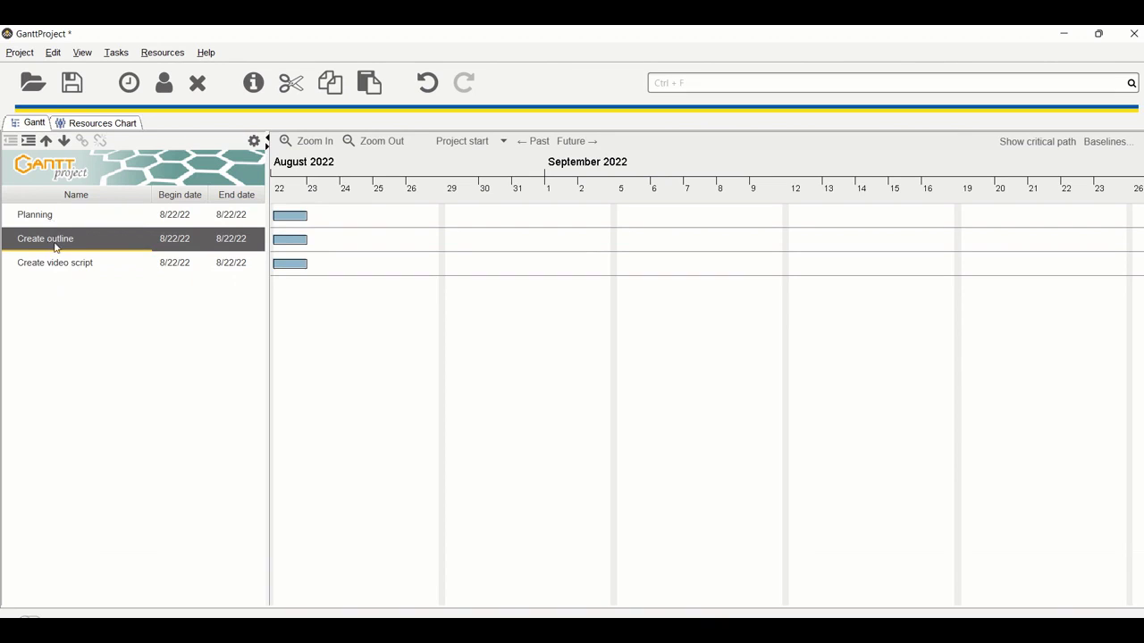
pyautogui.moveTo(54, 247); pyautogui.dragTo(50, 216)
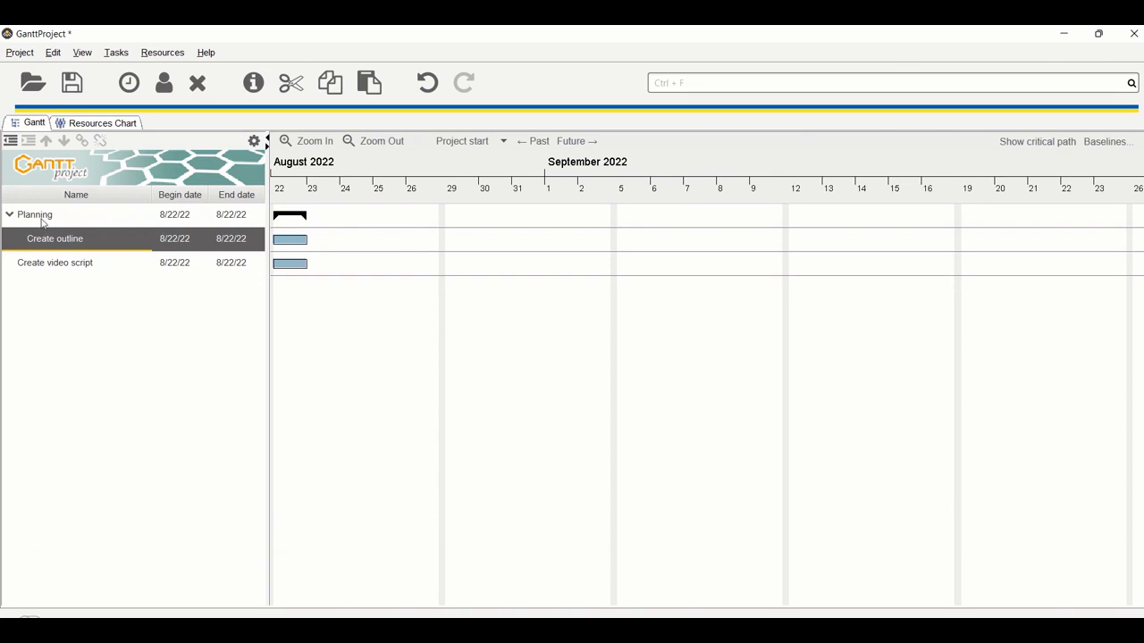
# Try indenting and outdenting Create video script, leaving it top-level.
pyautogui.click(50, 265)
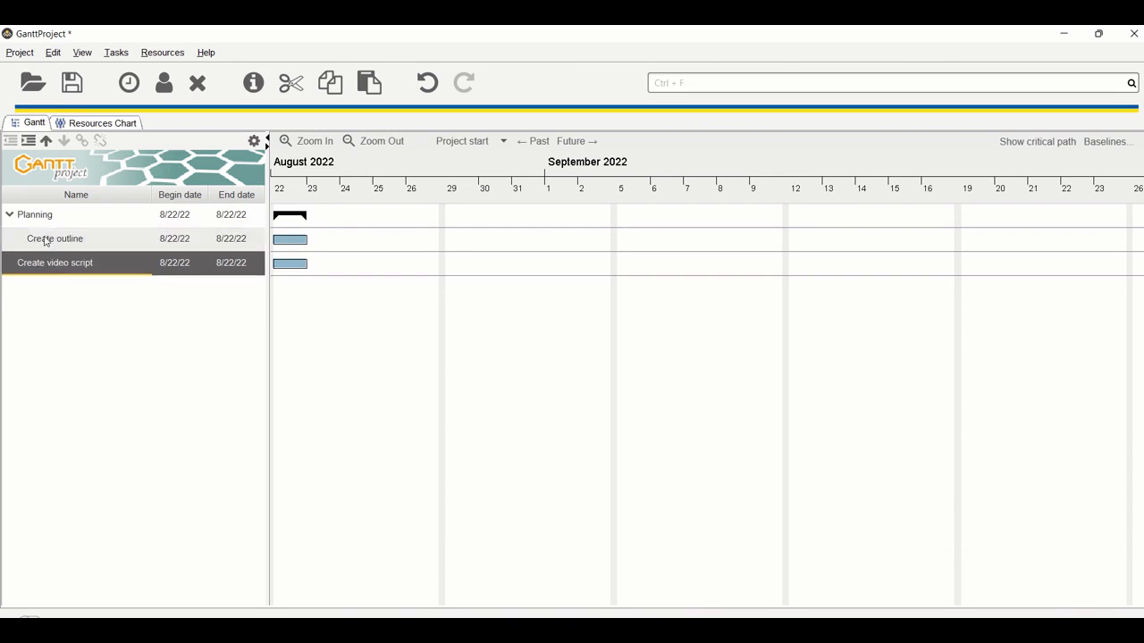
pyautogui.hotkey('alt', 'shift', 'Right')
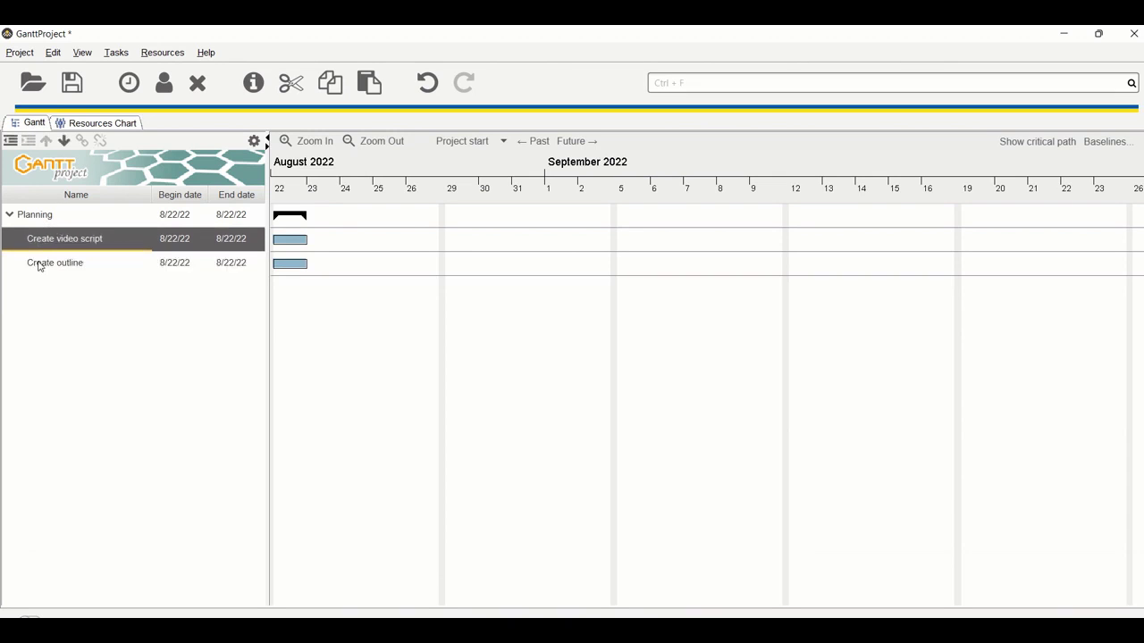
pyautogui.click(64, 140)
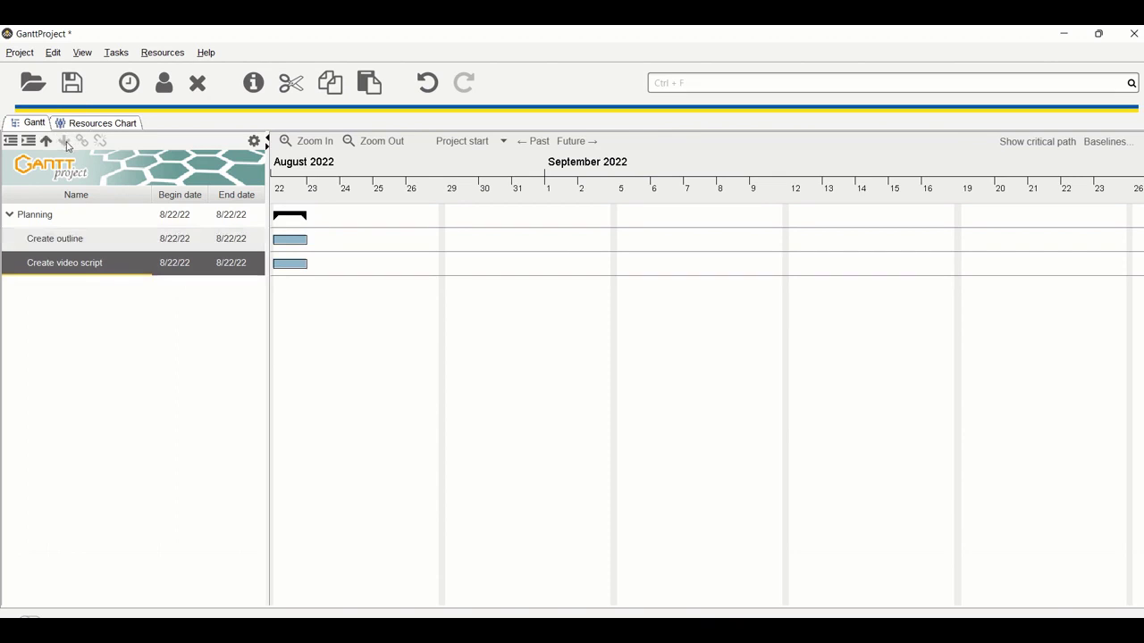
pyautogui.hotkey('alt', 'shift', 'Left')
pyautogui.click(56, 241)
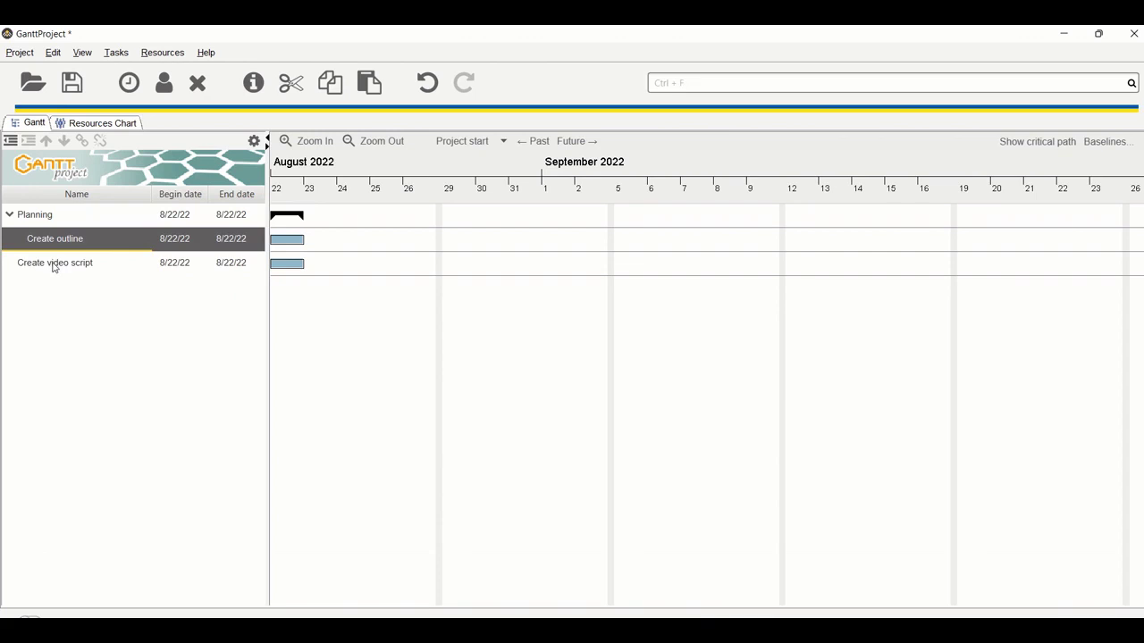
pyautogui.click(54, 266)
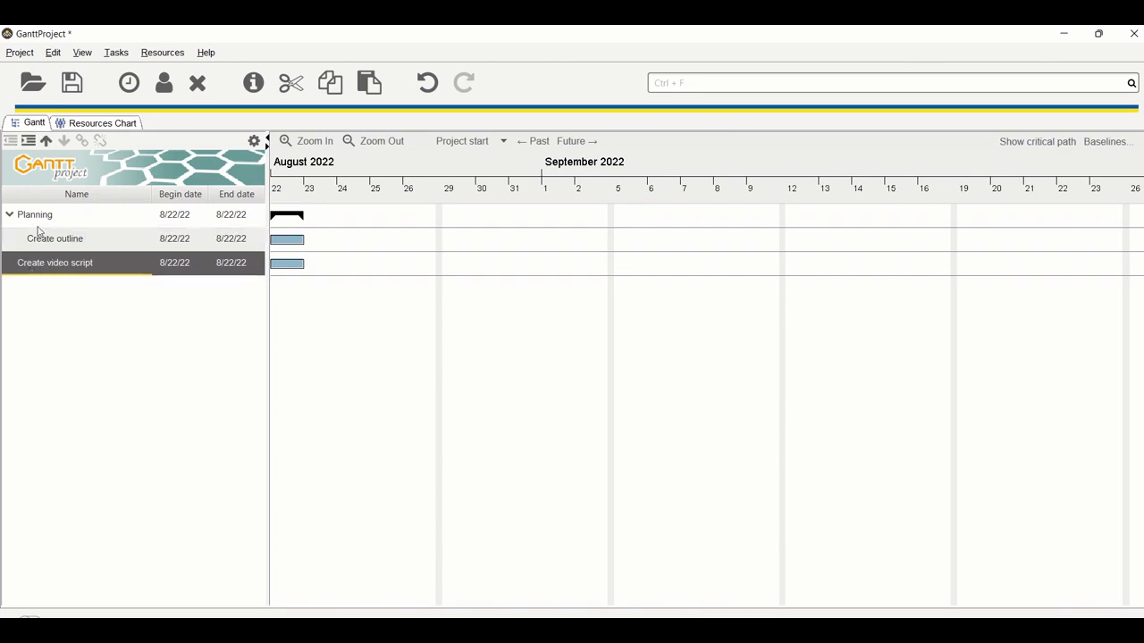
# Nest Create video script under Planning, stretch it to 8/23–8/24/22, and link it after Create outline.
pyautogui.click(28, 143)
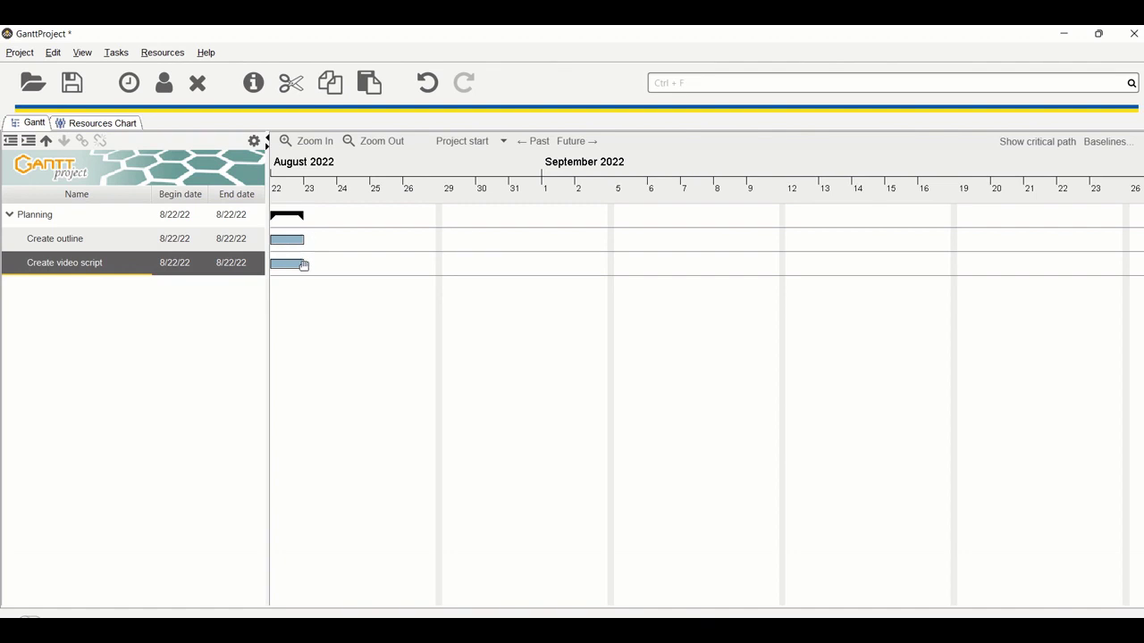
pyautogui.moveTo(302, 265)
pyautogui.mouseDown()
pyautogui.moveTo(342, 268)
pyautogui.moveTo(298, 268)
pyautogui.mouseUp()
pyautogui.moveTo(303, 265); pyautogui.dragTo(356, 266)
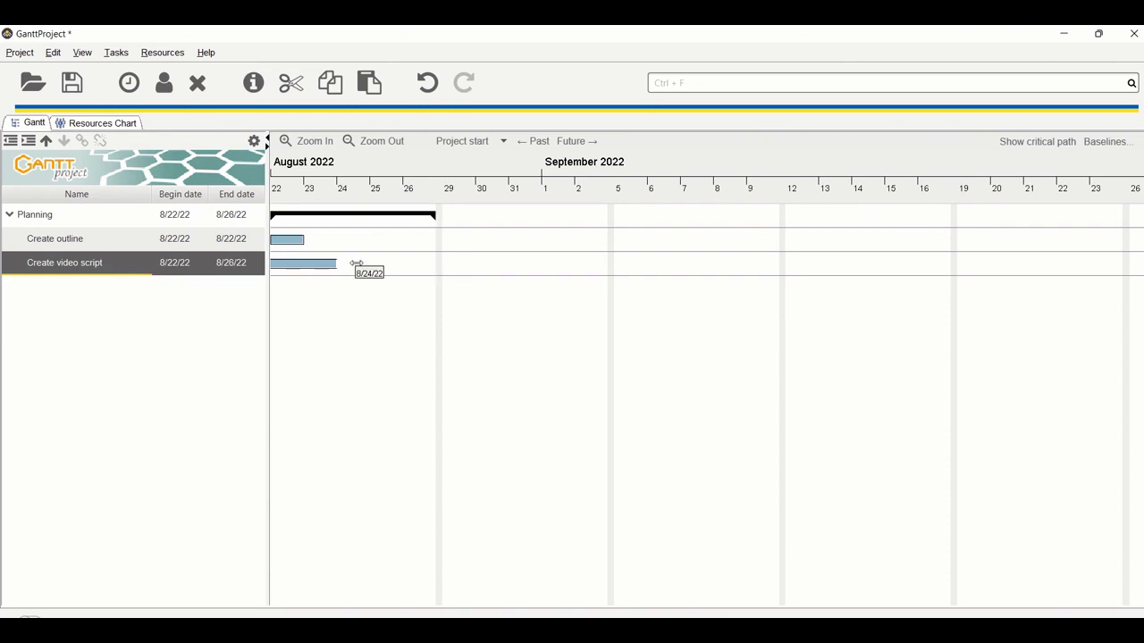
pyautogui.moveTo(356, 265); pyautogui.dragTo(338, 271)
pyautogui.moveTo(287, 243); pyautogui.dragTo(310, 272)
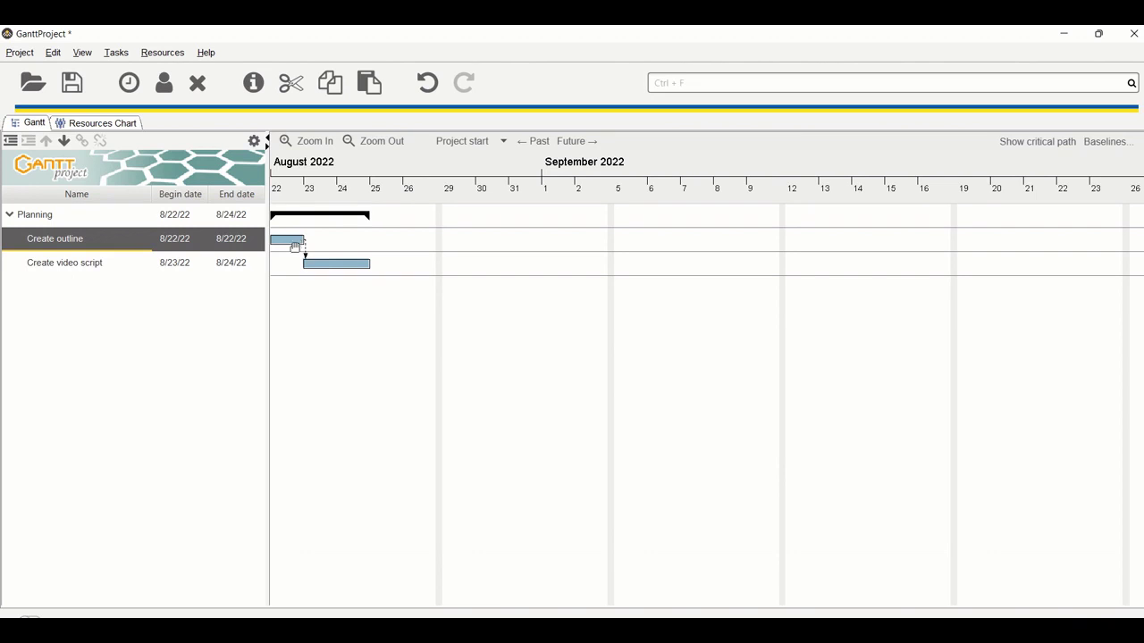
pyautogui.click(76, 265)
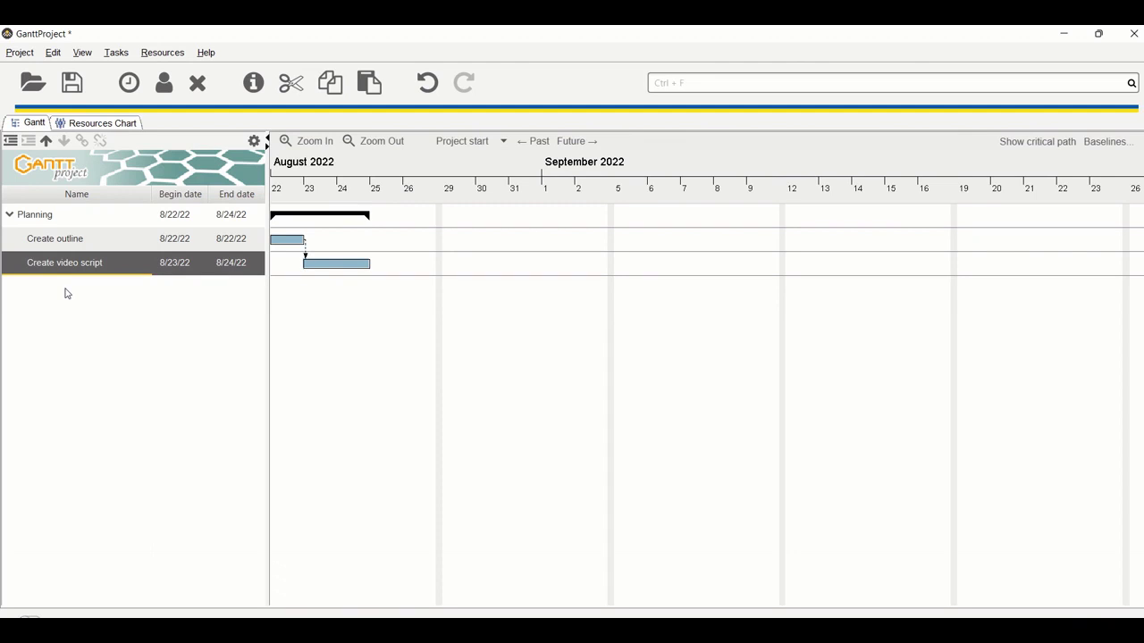
# Add tasks named 'Production' and 'Video shooting'.
pyautogui.doubleClick(65, 293)
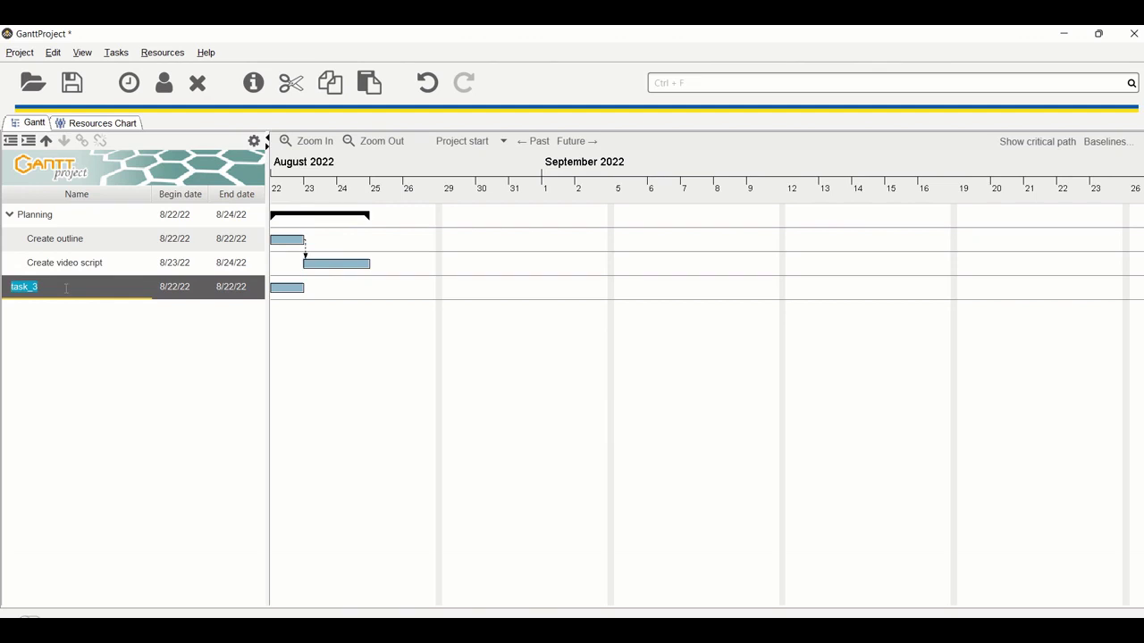
pyautogui.write('Production')
pyautogui.press('Return')
pyautogui.hotkey('ctrl', 't')
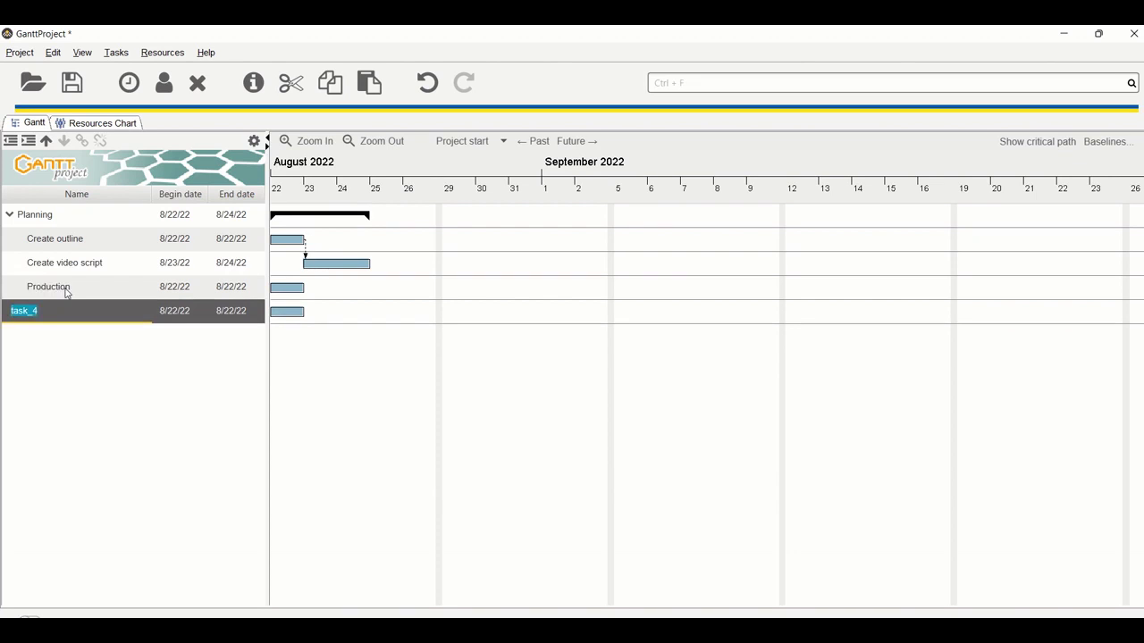
pyautogui.write('Video shooting')
pyautogui.press('Return')
# Add tasks named 'Video editing' and 'Create thumnail'.
pyautogui.hotkey('ctrl', 't')
pyautogui.press('Escape')
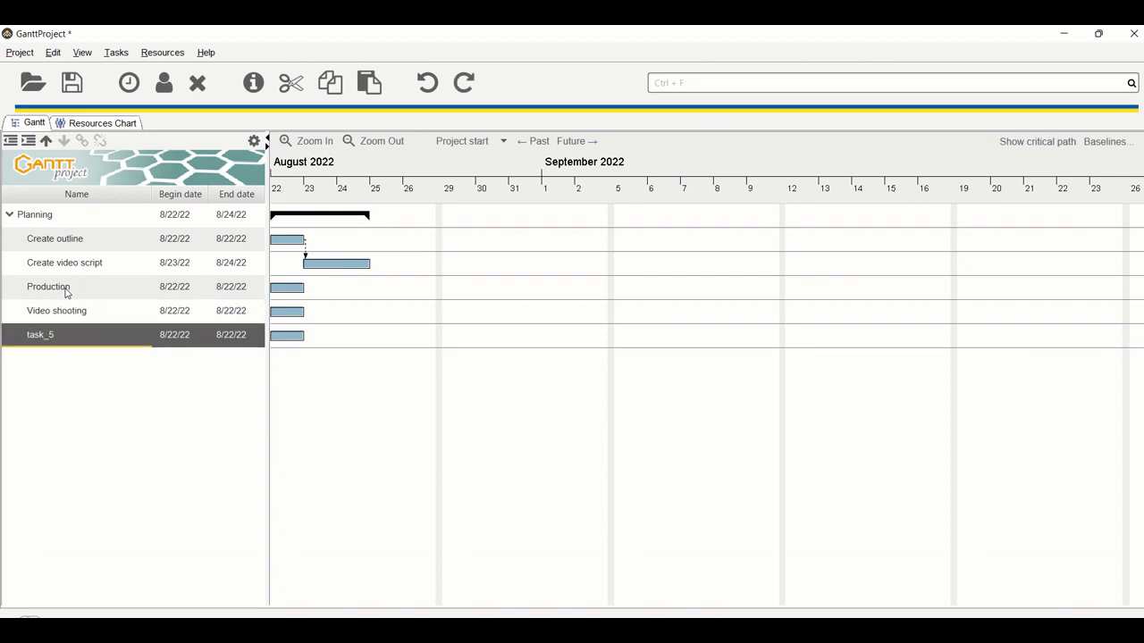
pyautogui.press('F2')
pyautogui.write('Video editing')
pyautogui.press('Return')
pyautogui.hotkey('ctrl', 't')
pyautogui.write('Create thumnail')
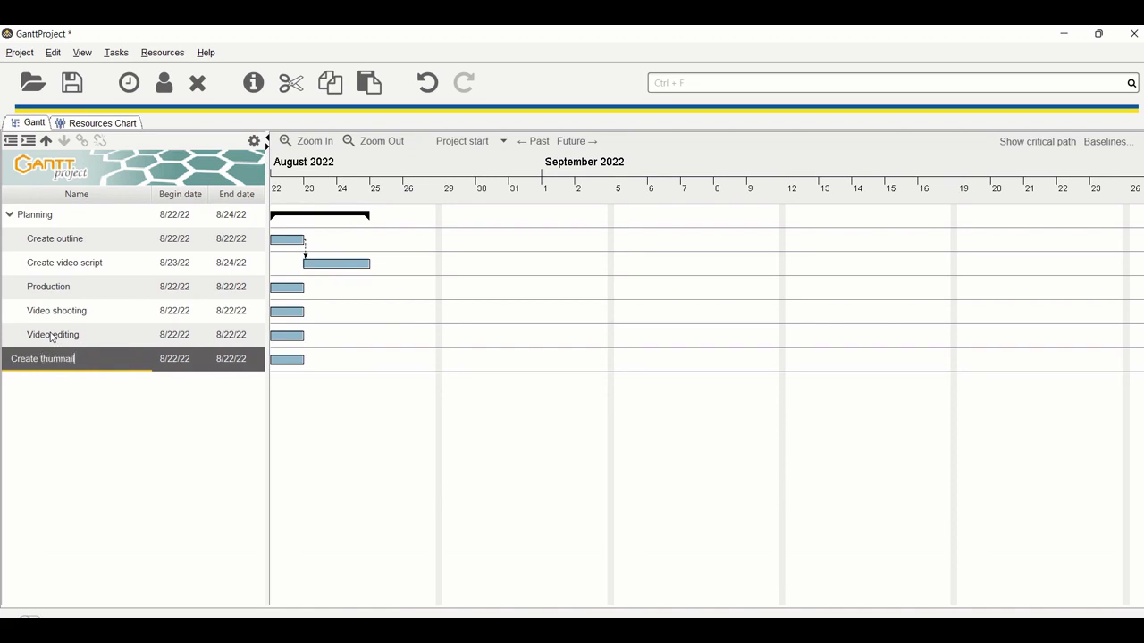
pyautogui.click(59, 394)
pyautogui.click(51, 286)
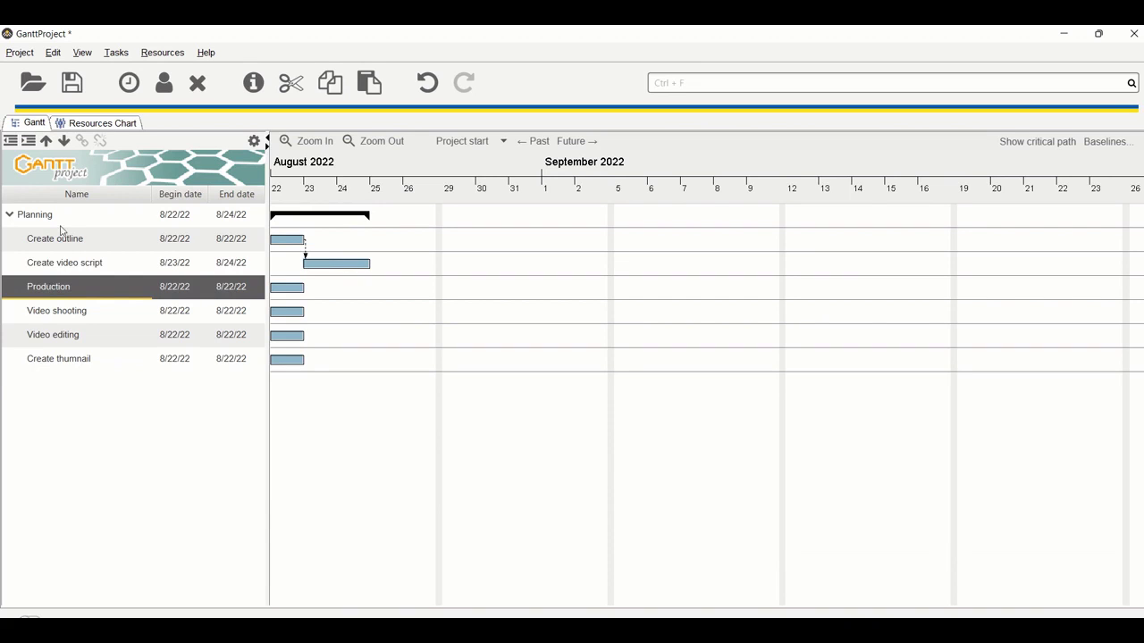
# Make Production a top-level task at the top of its group.
pyautogui.click(11, 142)
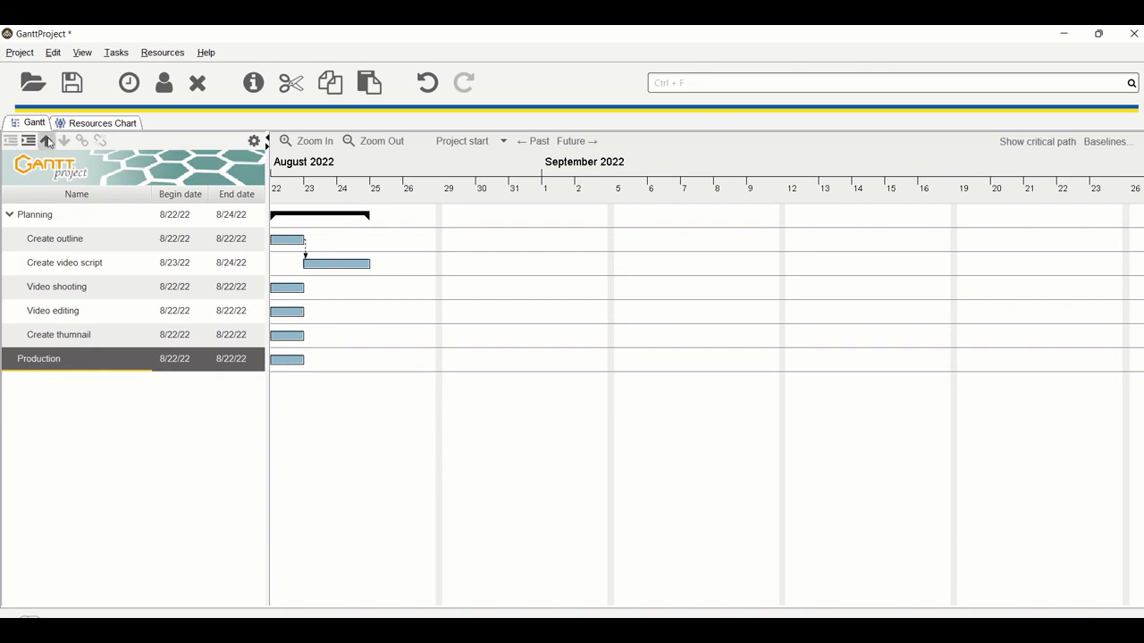
pyautogui.click(47, 142)
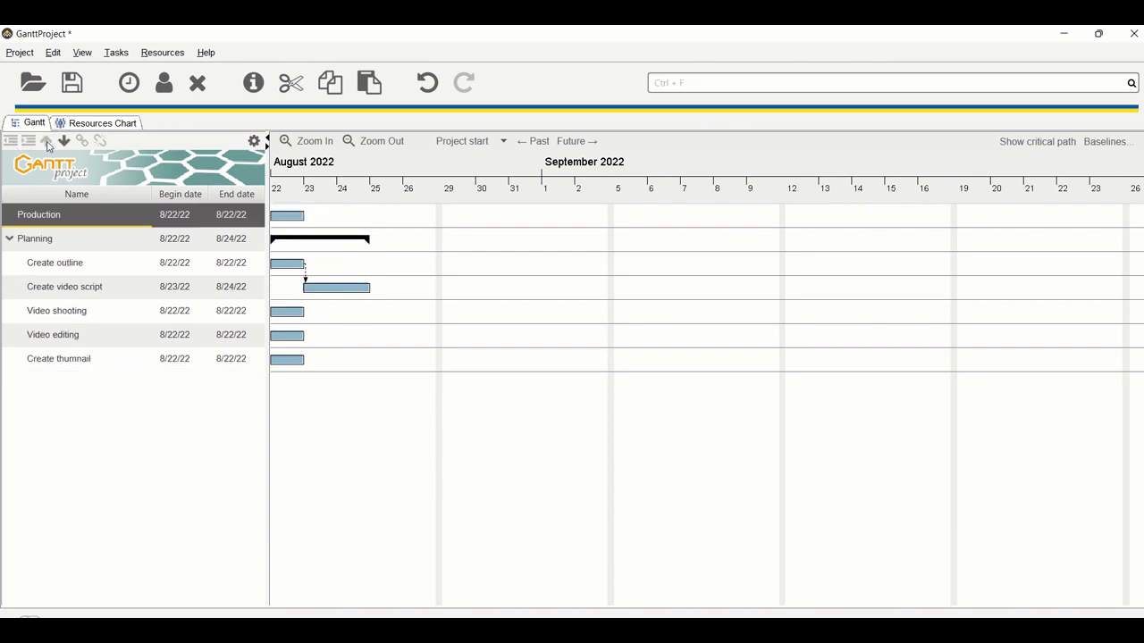
pyautogui.moveTo(55, 214); pyautogui.dragTo(43, 309)
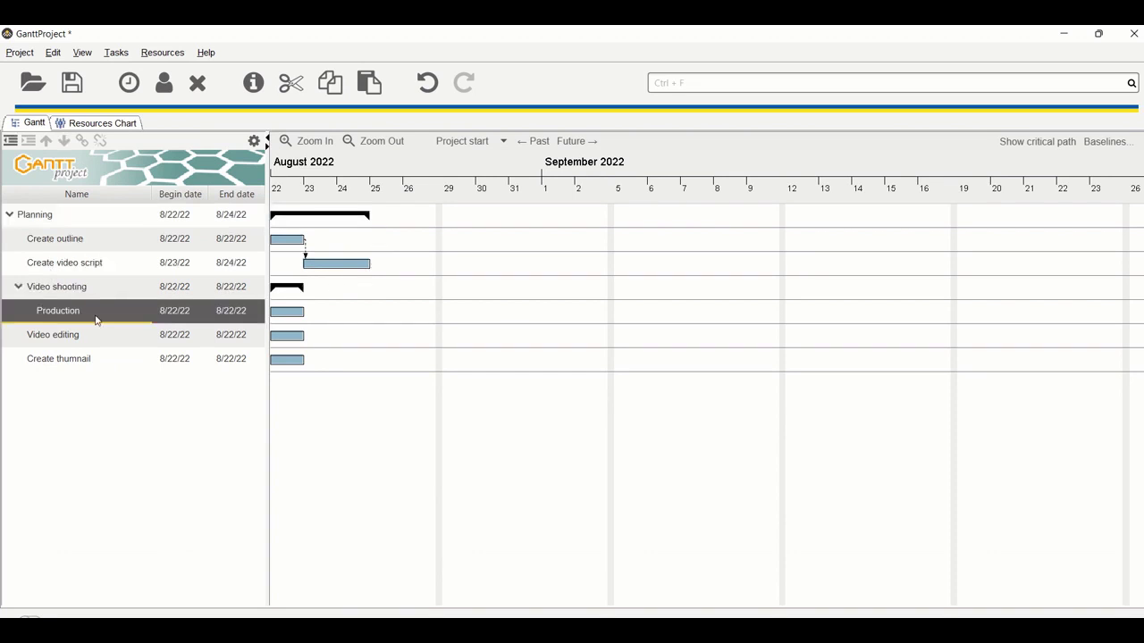
pyautogui.hotkey('ctrl', 'z')
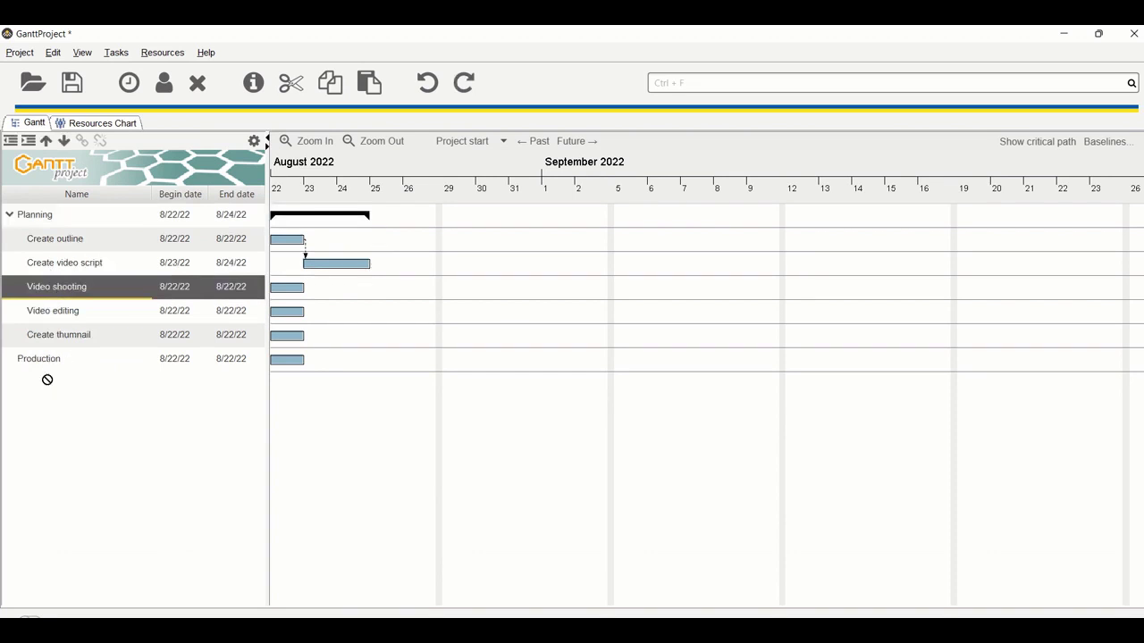
# Nest Video shooting, Video editing and Create thumnail under Production.
pyautogui.moveTo(51, 294); pyautogui.dragTo(39, 361)
pyautogui.click(68, 287)
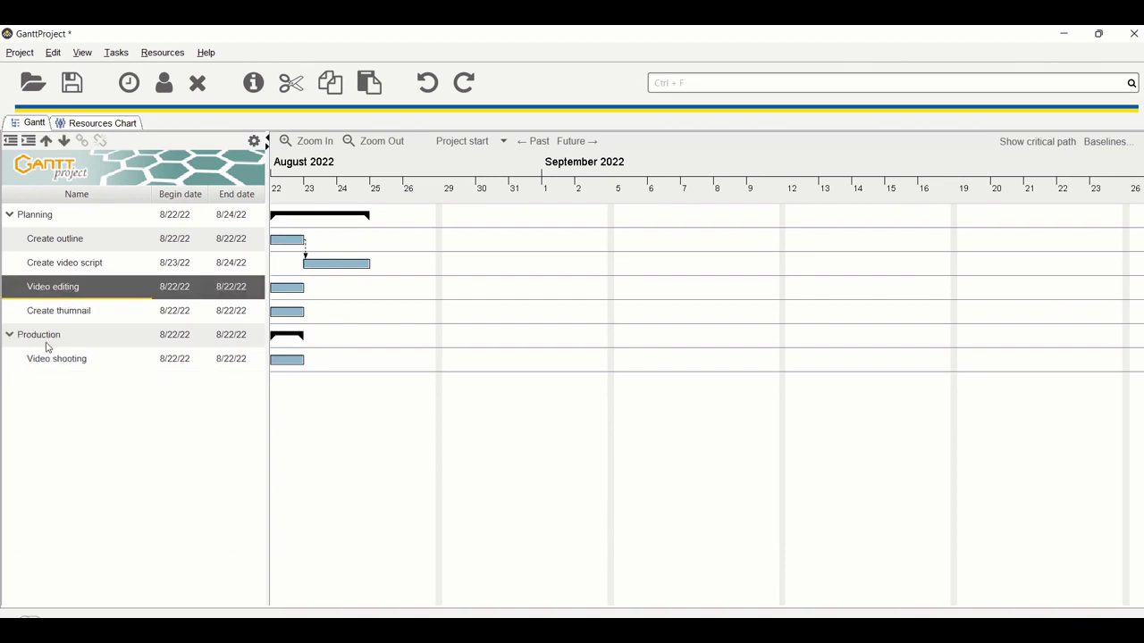
pyautogui.moveTo(59, 289); pyautogui.dragTo(45, 337)
pyautogui.click(73, 291)
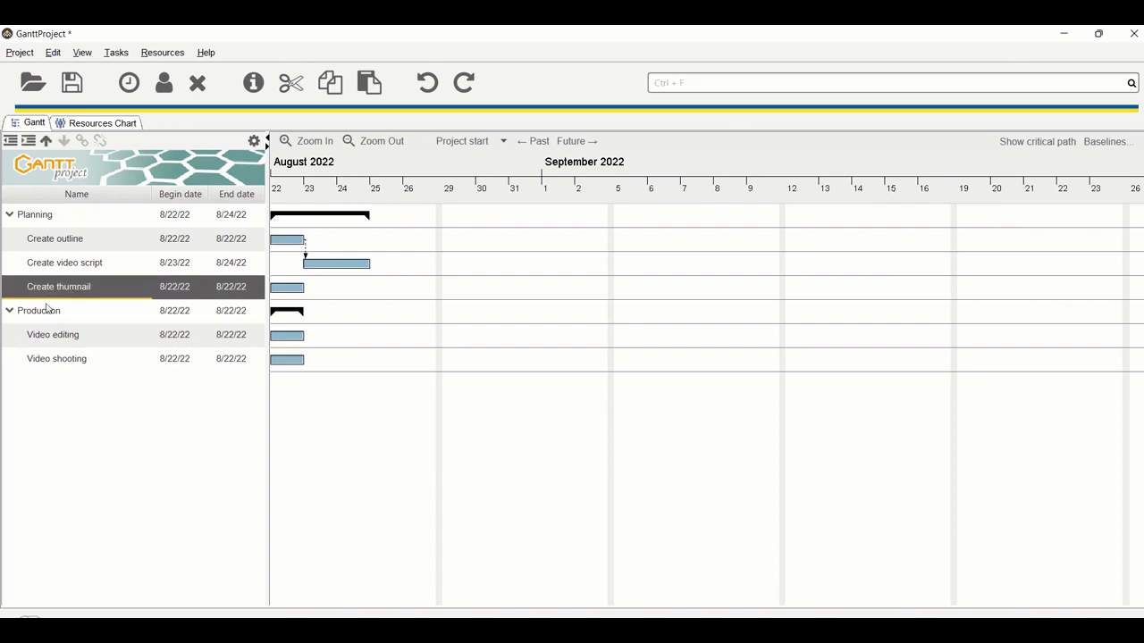
pyautogui.moveTo(73, 287); pyautogui.dragTo(51, 318)
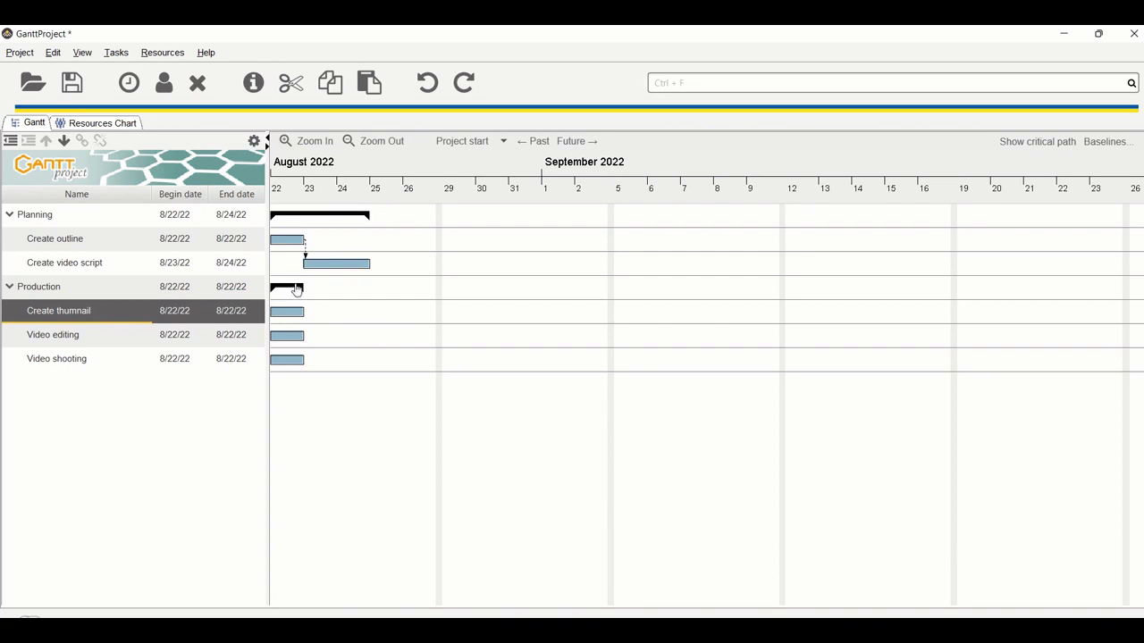
# Shift the Production group and its subtasks from 8/22/22 to 8/25/22.
pyautogui.moveTo(296, 290); pyautogui.dragTo(392, 291)
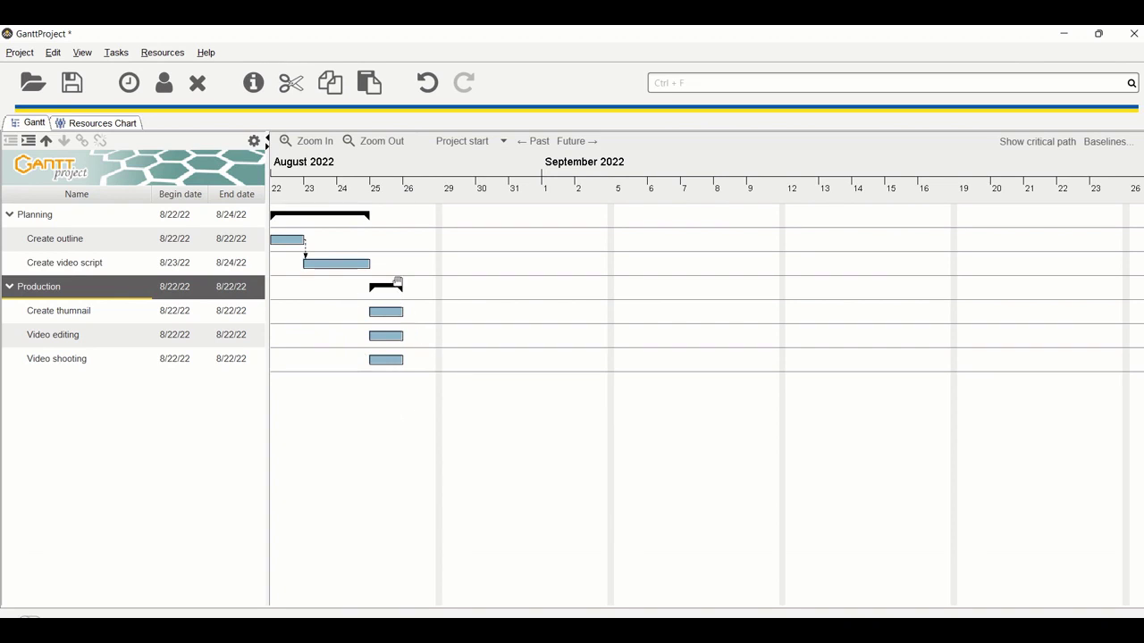
pyautogui.click(67, 311)
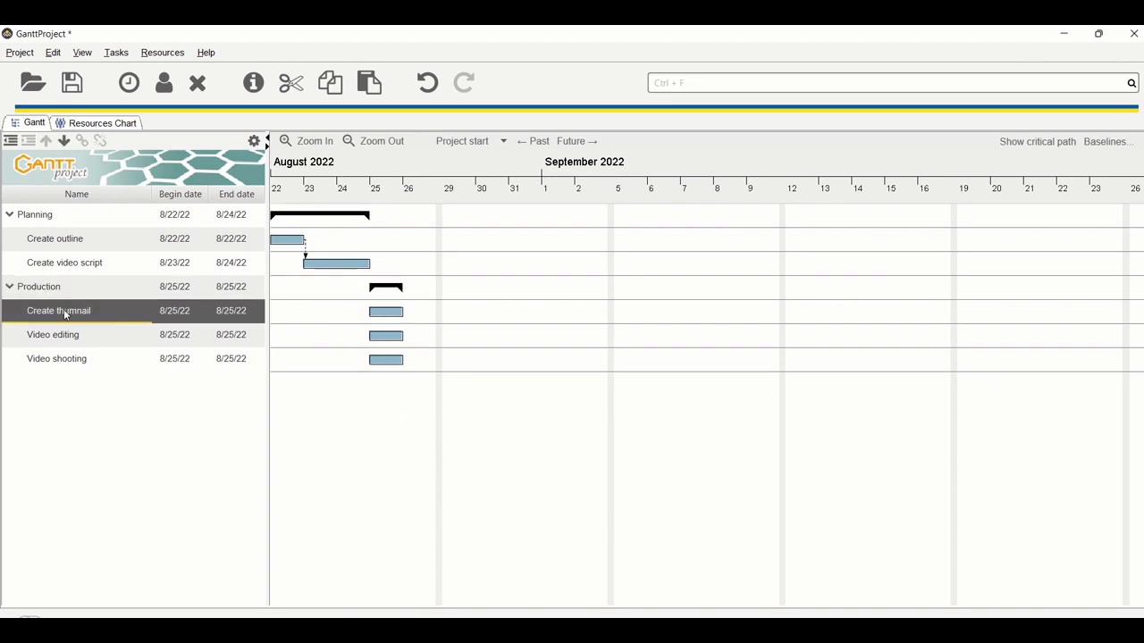
# Reorder Production's subtasks to Video shooting, Video editing, Create thumnail.
pyautogui.click(64, 140)
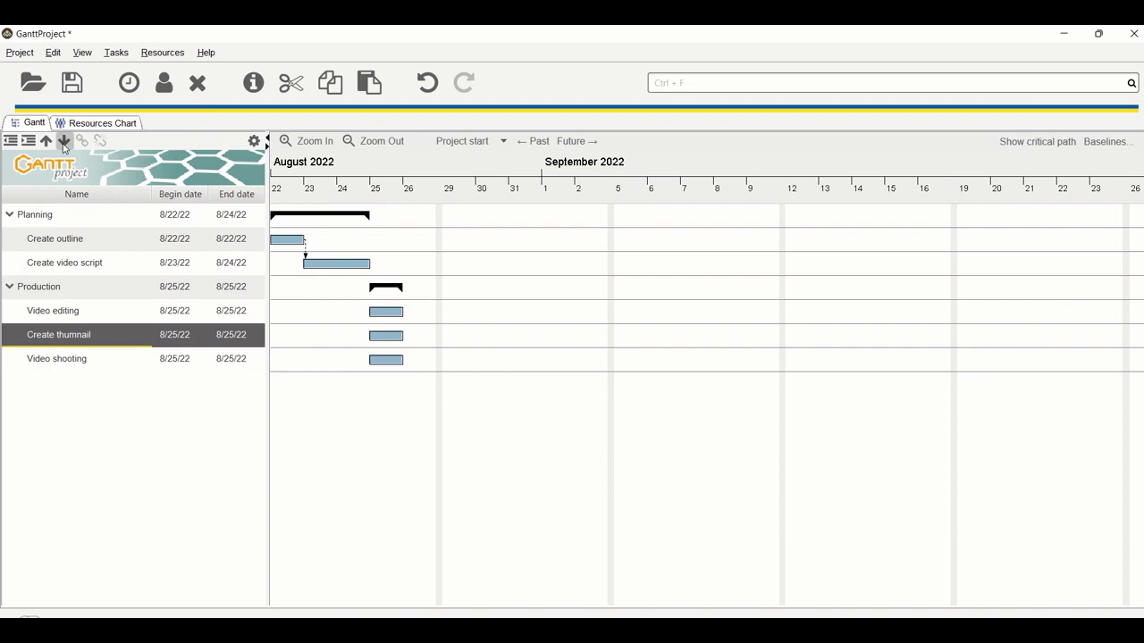
pyautogui.click(64, 140)
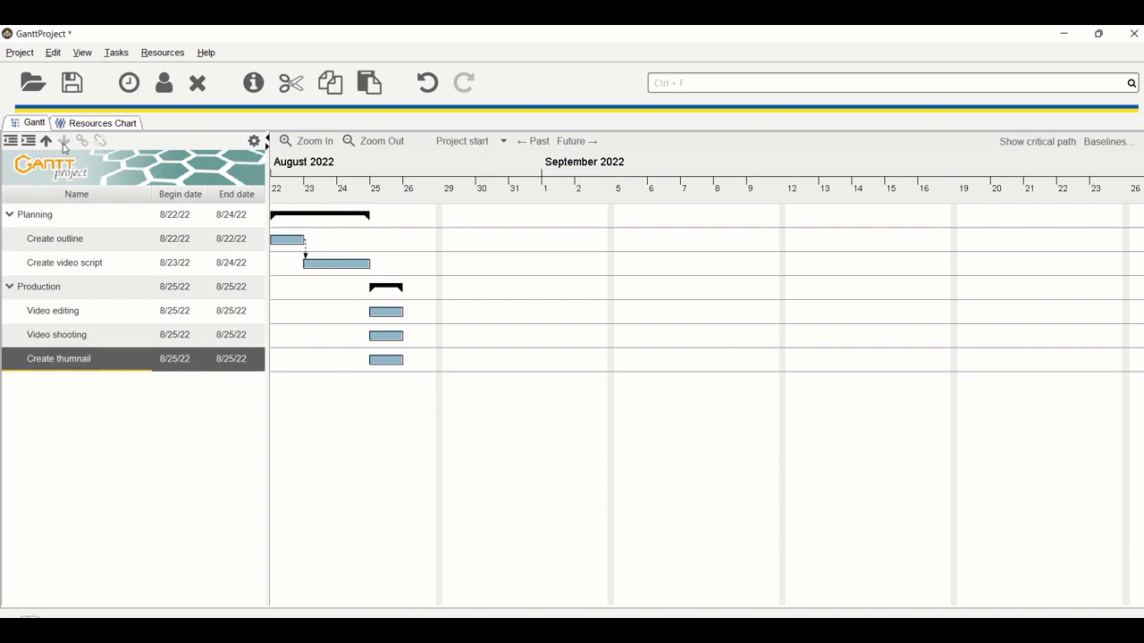
pyautogui.click(69, 335)
pyautogui.click(46, 140)
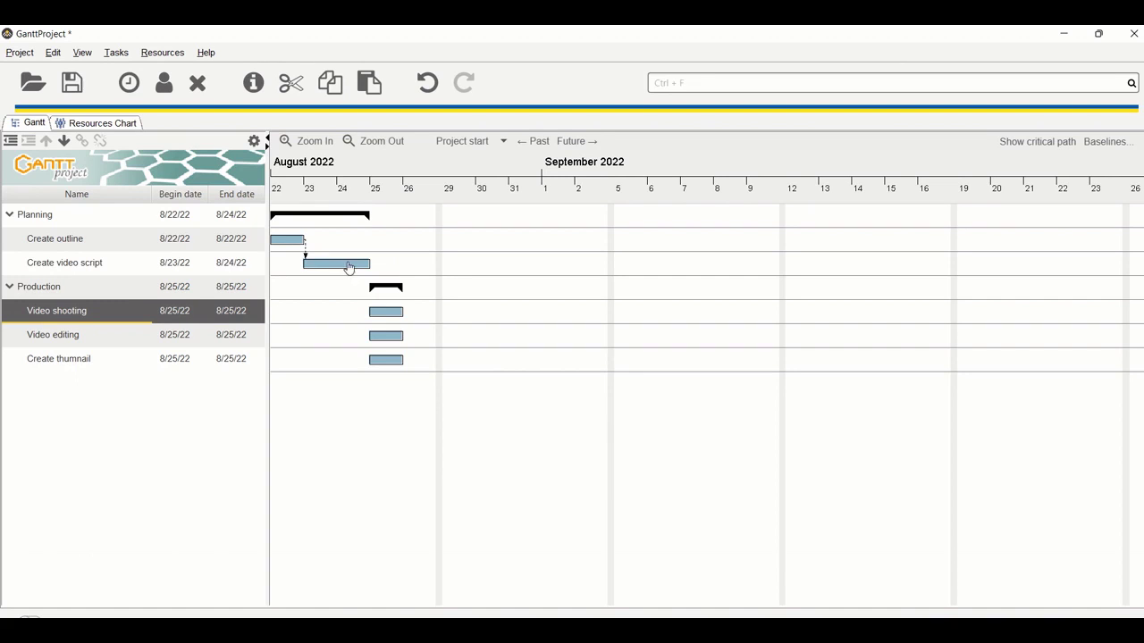
# Chain links: Create video script → Video shooting → Video editing → Create thumnail.
pyautogui.moveTo(348, 268); pyautogui.dragTo(386, 312)
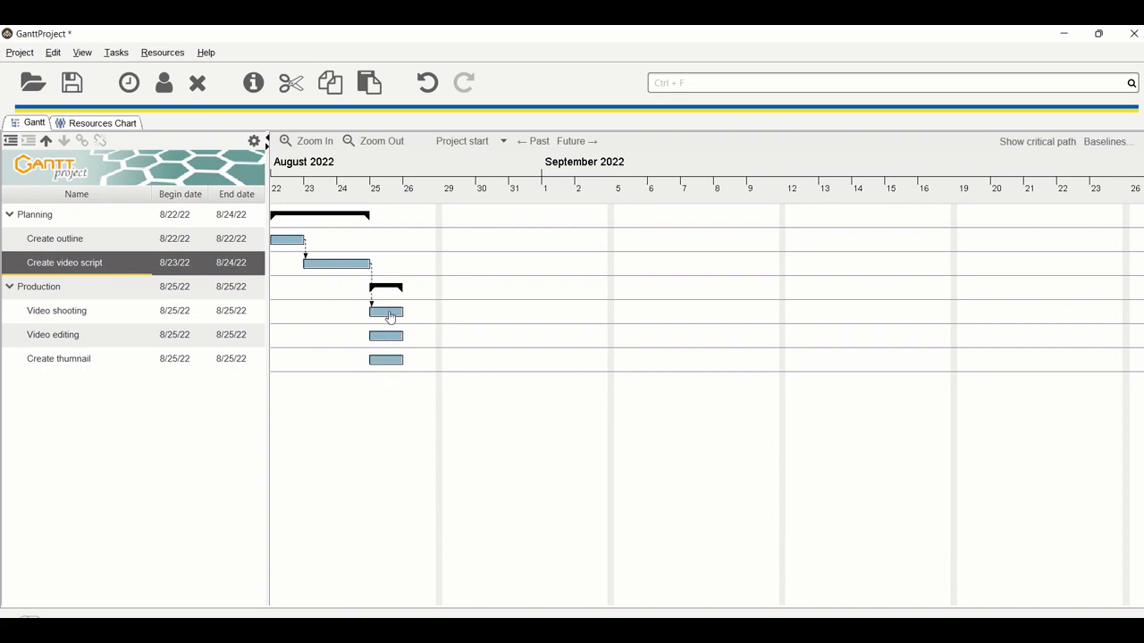
pyautogui.click(388, 315)
pyautogui.moveTo(386, 316); pyautogui.dragTo(397, 336)
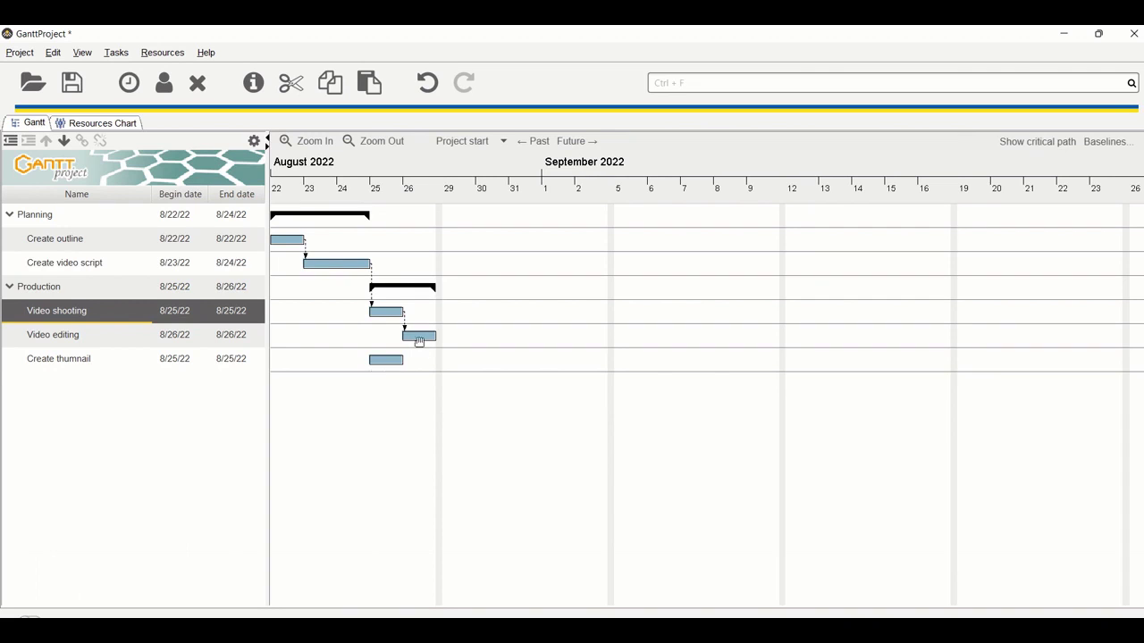
pyautogui.click(395, 362)
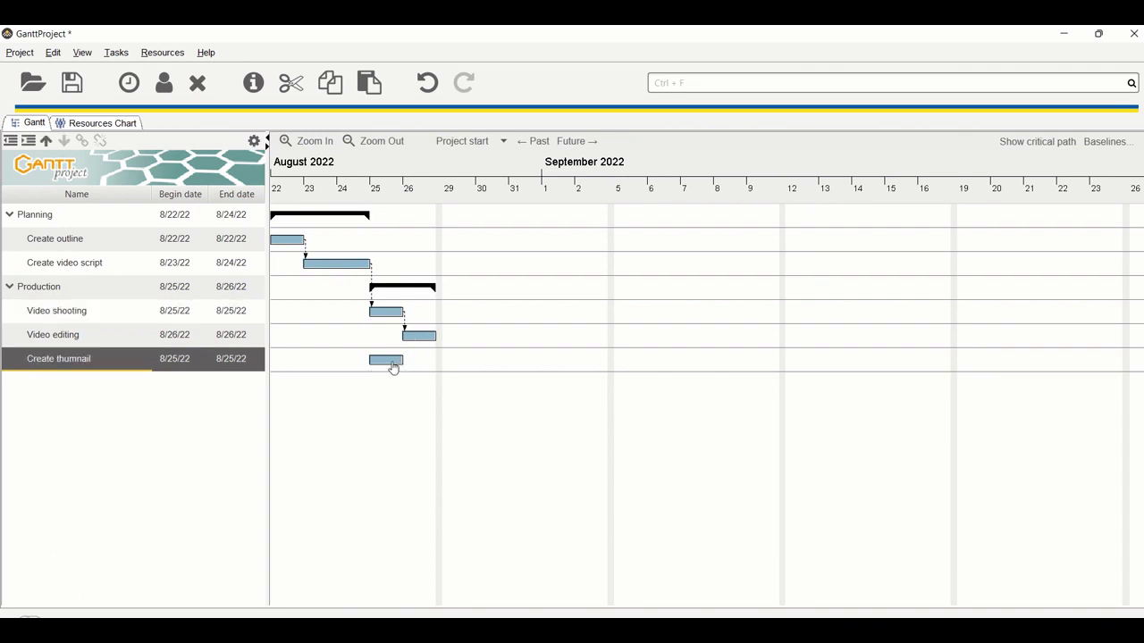
pyautogui.moveTo(394, 367); pyautogui.dragTo(416, 368)
pyautogui.hotkey('ctrl', 'z')
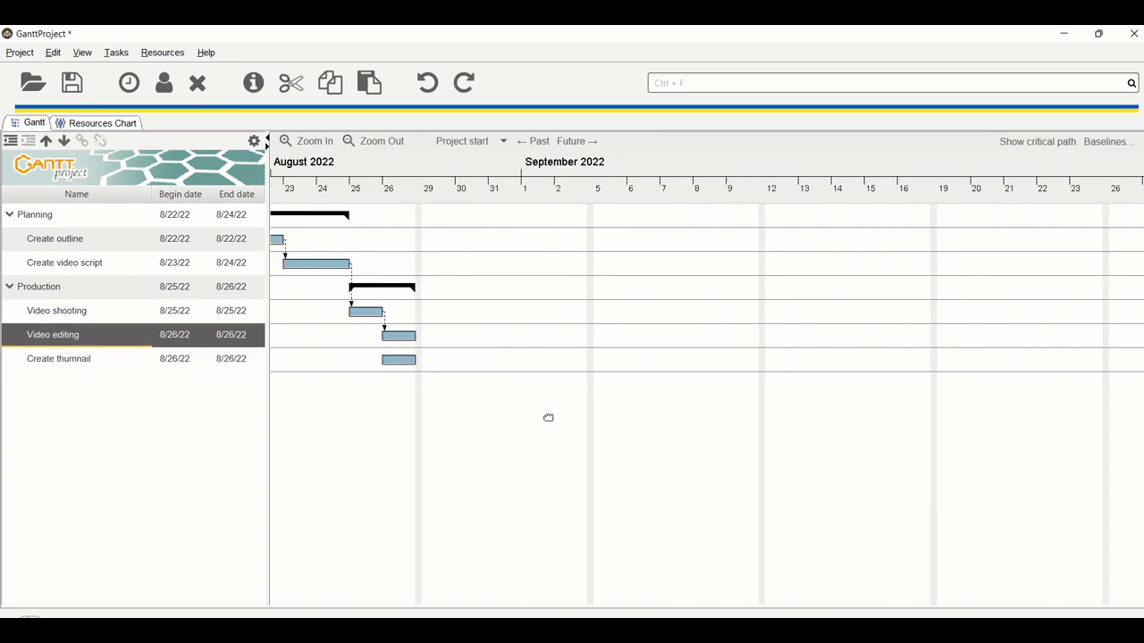
pyautogui.moveTo(421, 336); pyautogui.dragTo(427, 361)
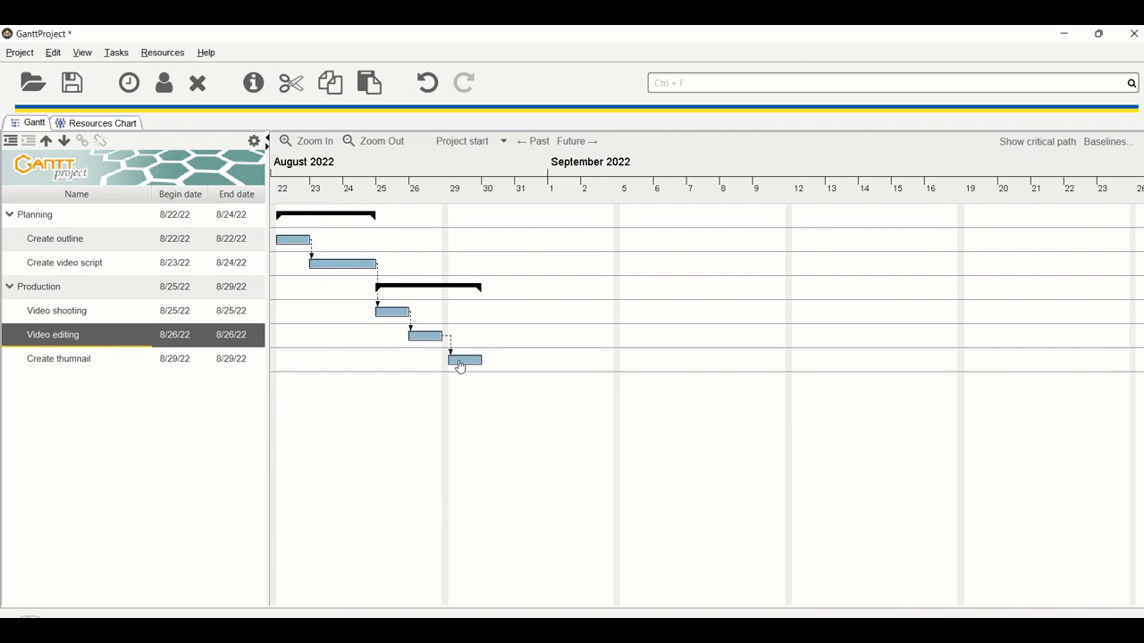
# Rename the task 'Create thumnail' to 'Create thumbnail' in Task Properties.
pyautogui.rightClick(459, 366)
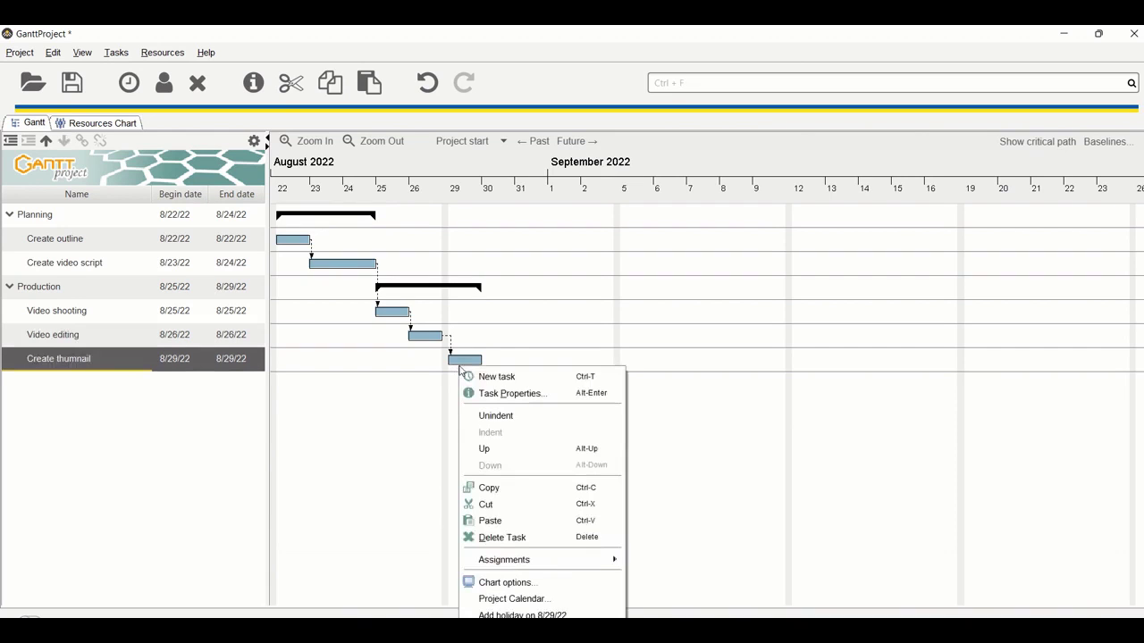
pyautogui.click(467, 364)
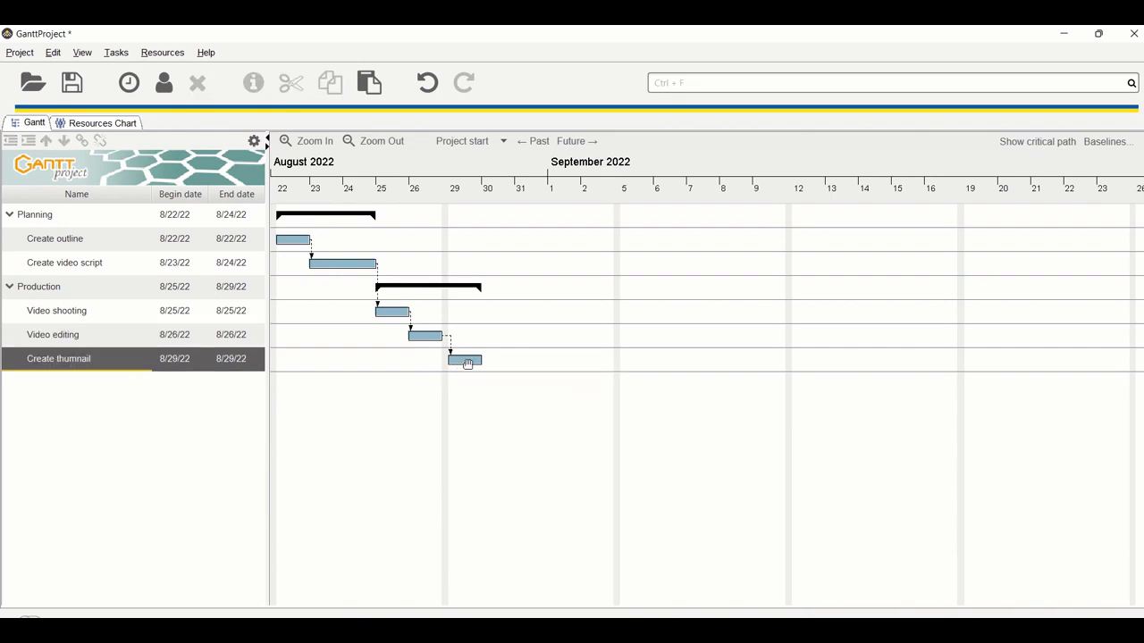
pyautogui.rightClick(468, 363)
pyautogui.click(459, 366)
pyautogui.rightClick(468, 369)
pyautogui.doubleClick(468, 367)
pyautogui.click(411, 200)
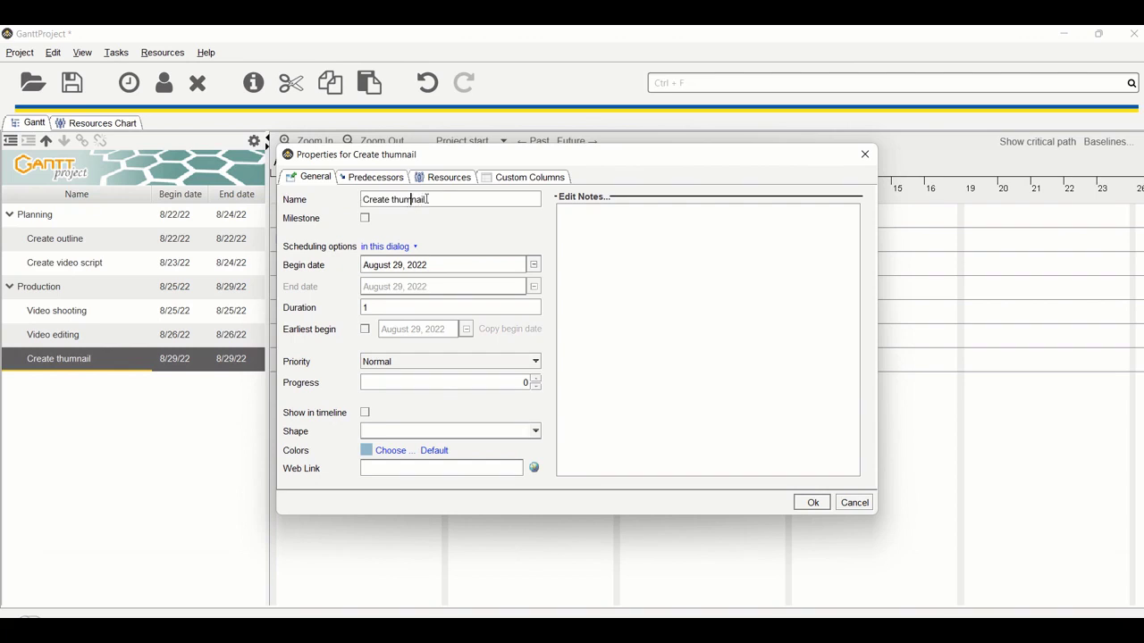
pyautogui.write('b')
# Set its Video editing predecessor link to Start-Start and apply.
pyautogui.click(376, 177)
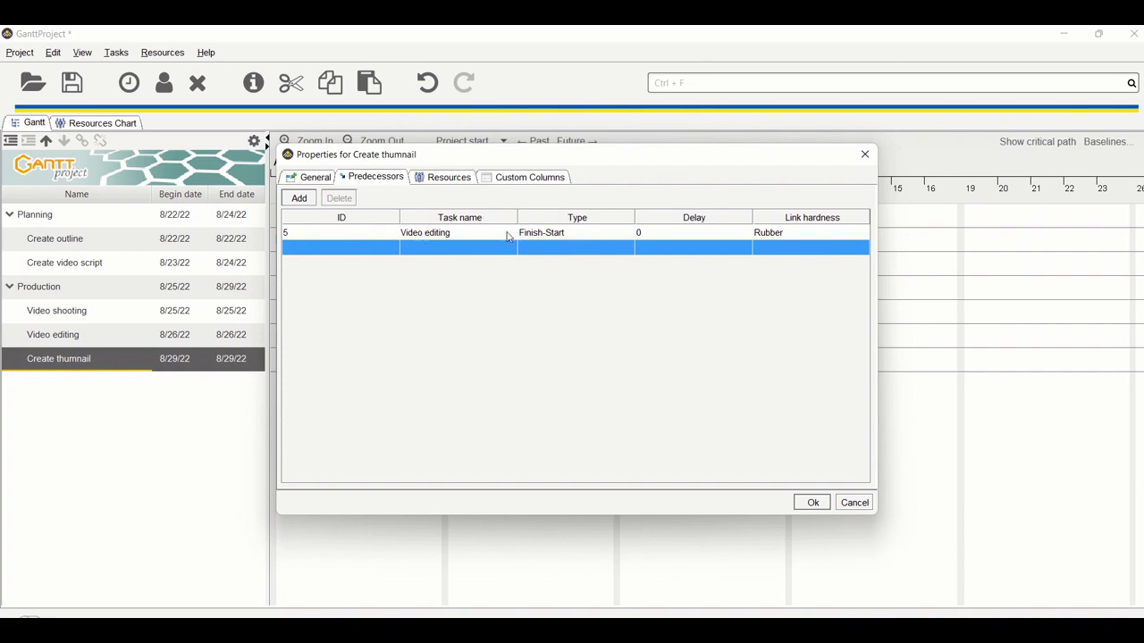
pyautogui.click(569, 233)
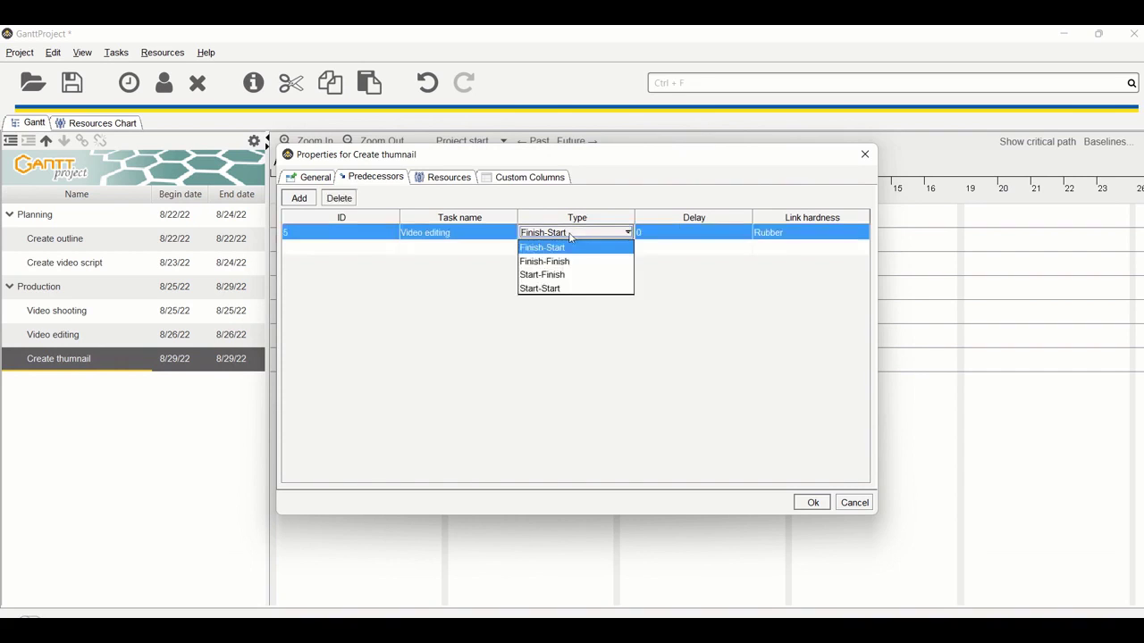
pyautogui.click(608, 289)
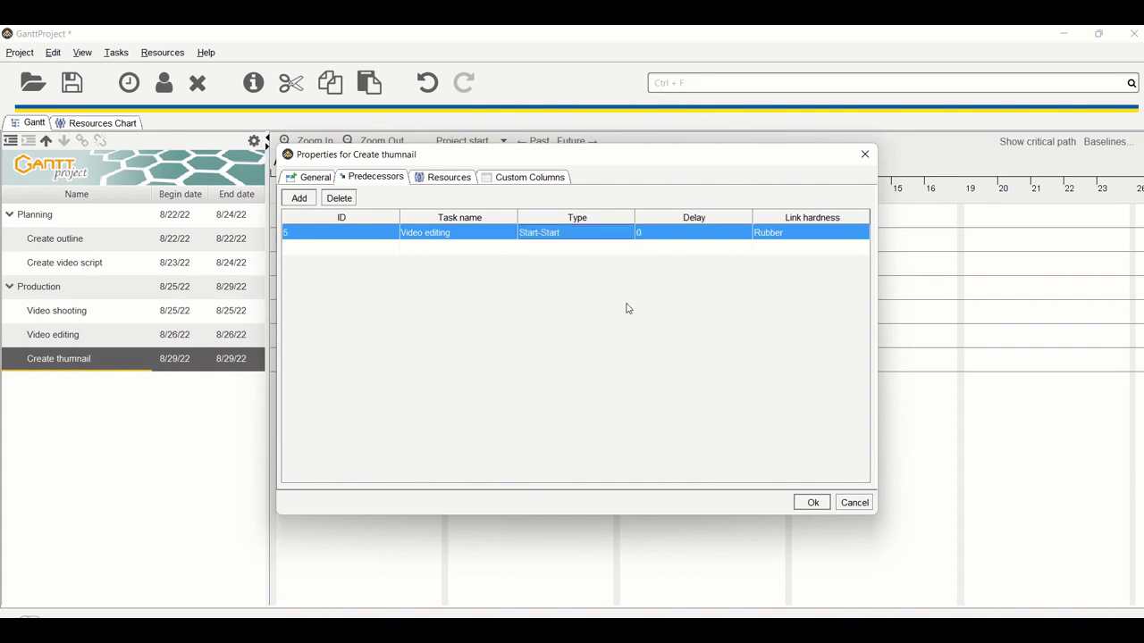
pyautogui.click(809, 503)
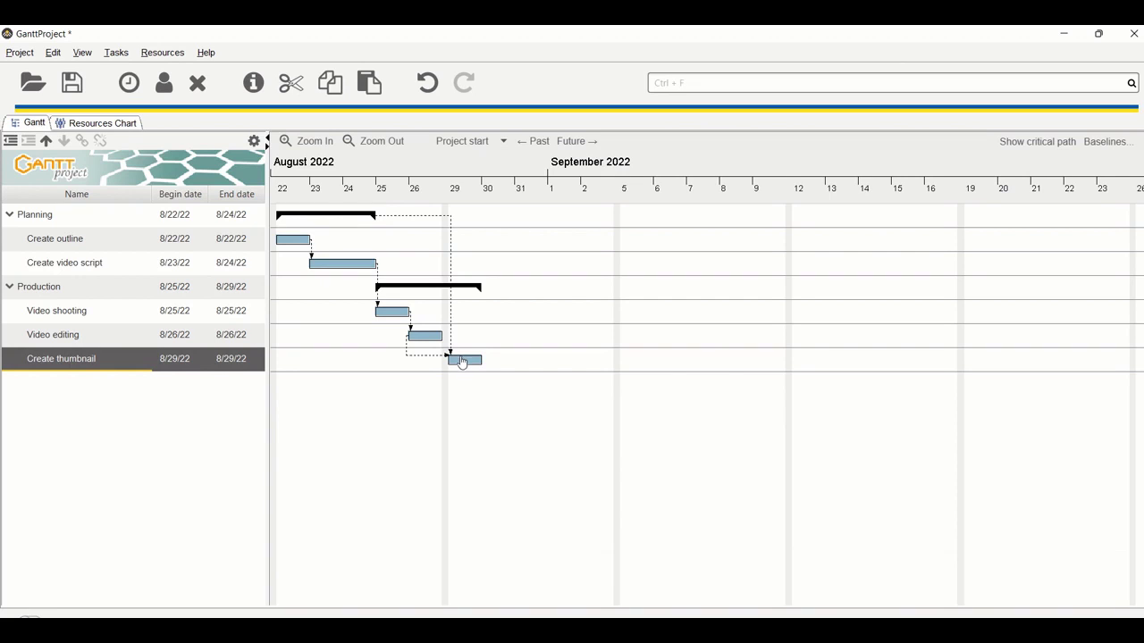
# Move Create thumbnail to start on Aug 26 and reveal earlier August dates from about 12 August.
pyautogui.moveTo(462, 361); pyautogui.dragTo(426, 362)
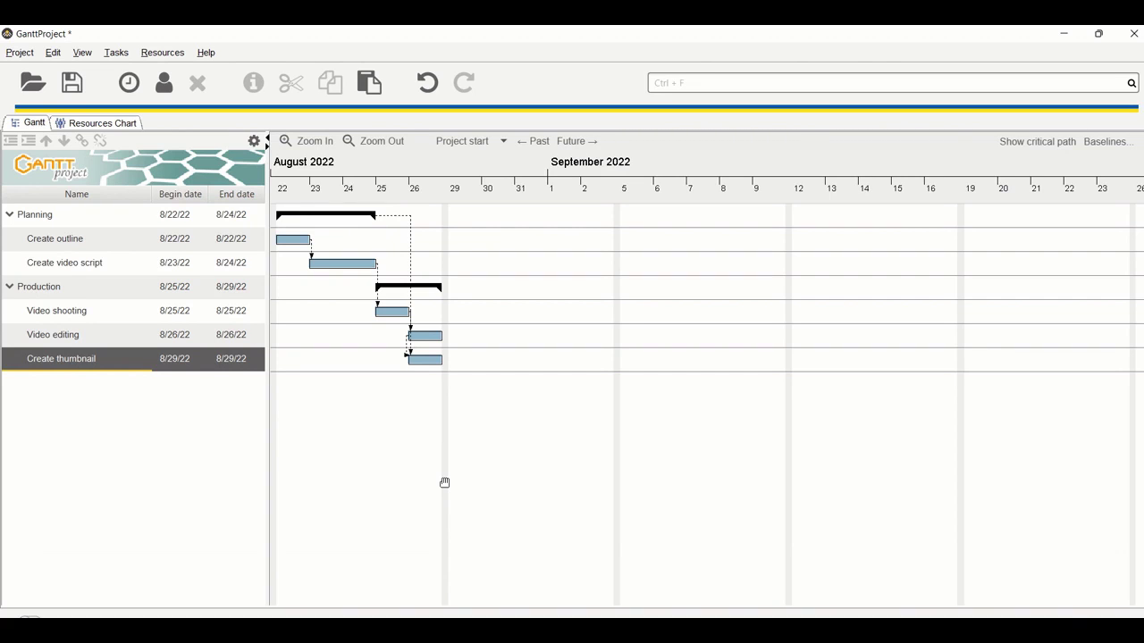
pyautogui.moveTo(370, 378); pyautogui.dragTo(534, 349)
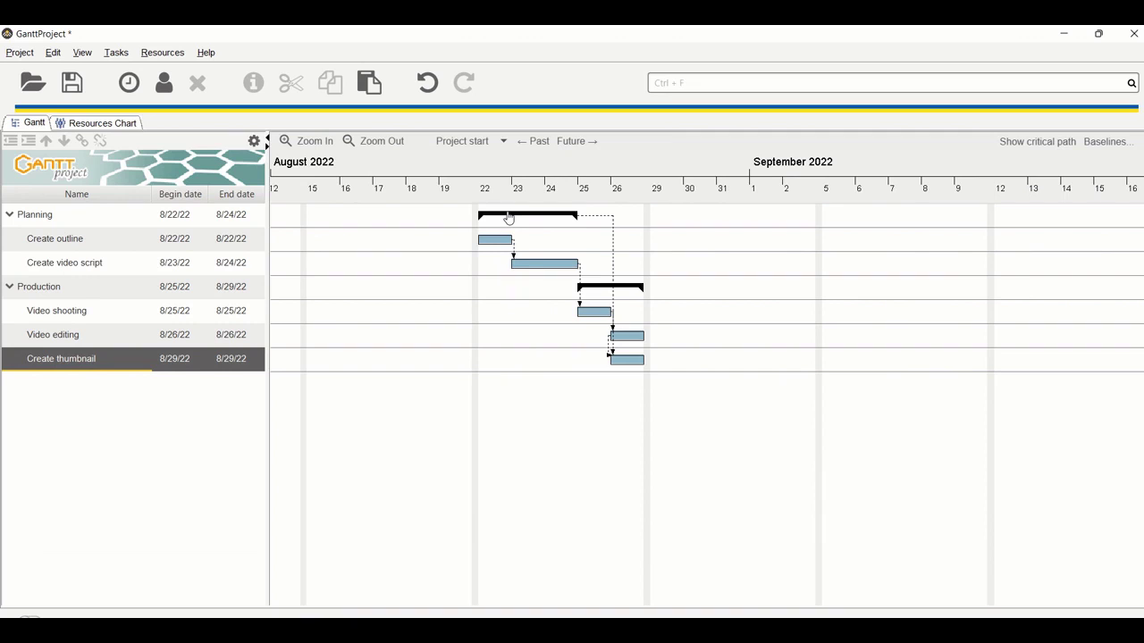
# Move Planning a week earlier, place Production right after it, and link Planning to Production.
pyautogui.moveTo(507, 217); pyautogui.dragTo(324, 207)
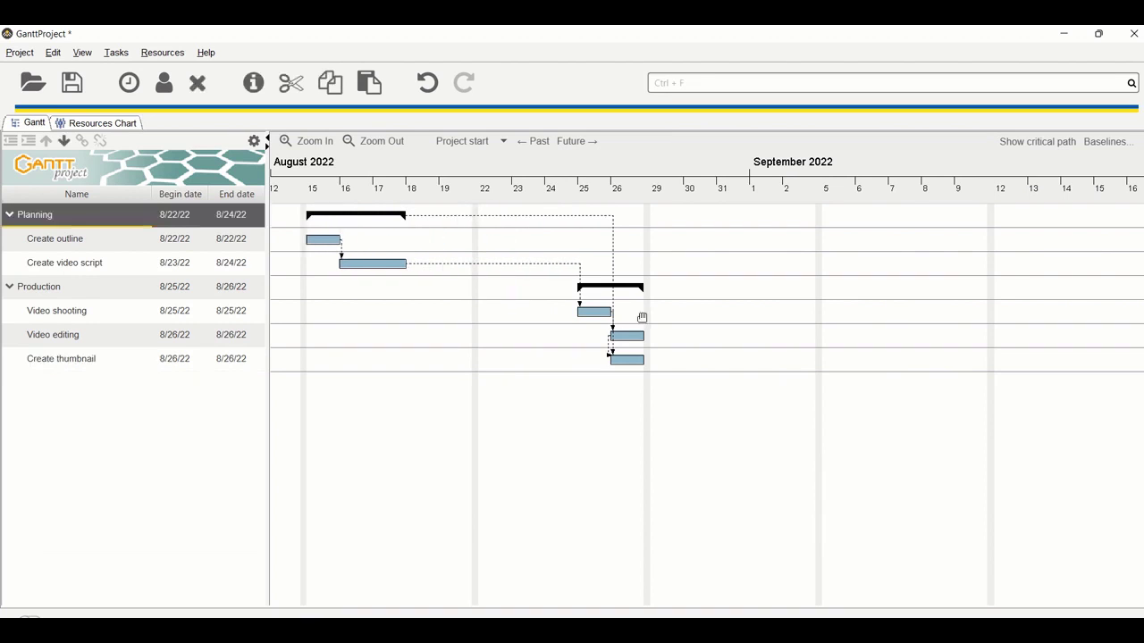
pyautogui.moveTo(611, 287); pyautogui.dragTo(408, 284)
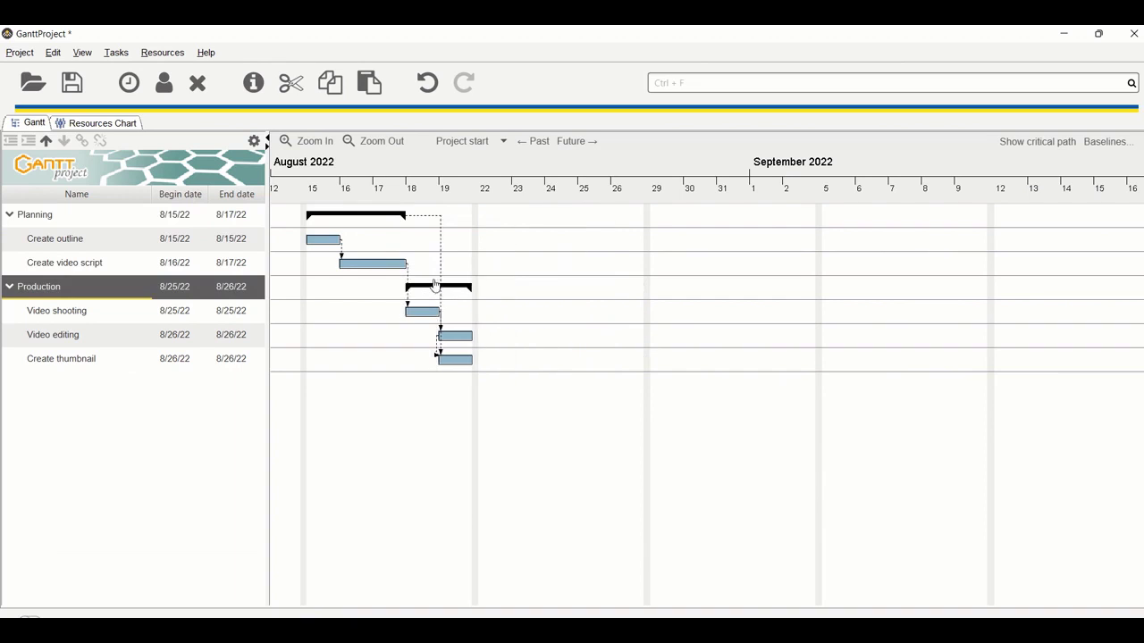
pyautogui.moveTo(383, 217); pyautogui.dragTo(434, 290)
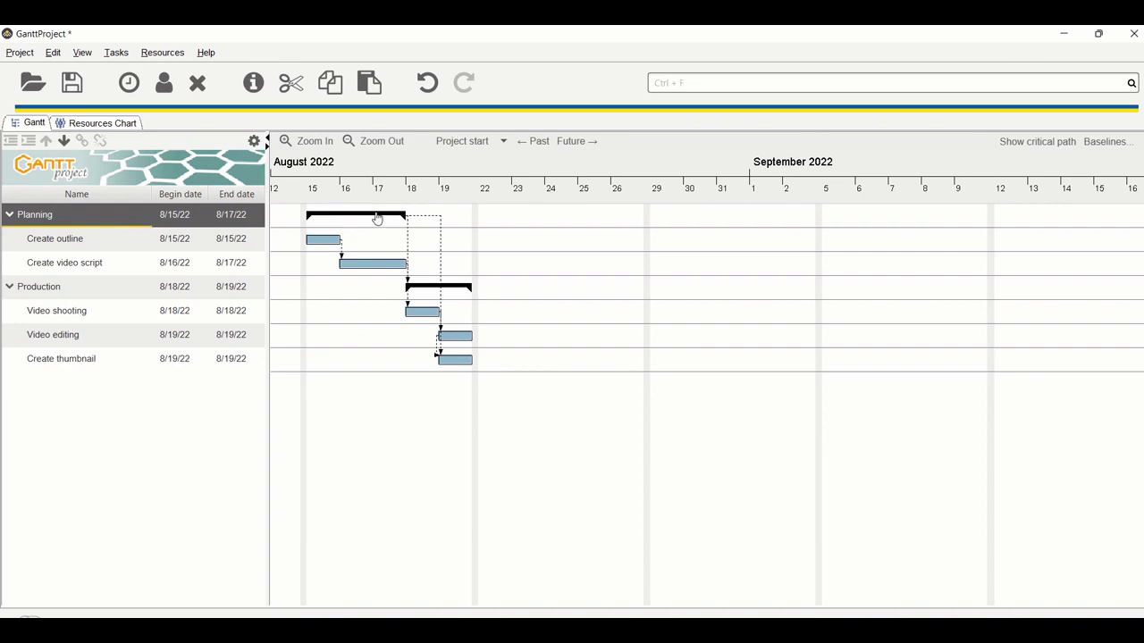
# Shift Planning to 9/5–9/7 and Production to 9/13–9/14 in September.
pyautogui.moveTo(377, 219); pyautogui.dragTo(911, 235)
pyautogui.moveTo(1042, 294); pyautogui.dragTo(945, 294)
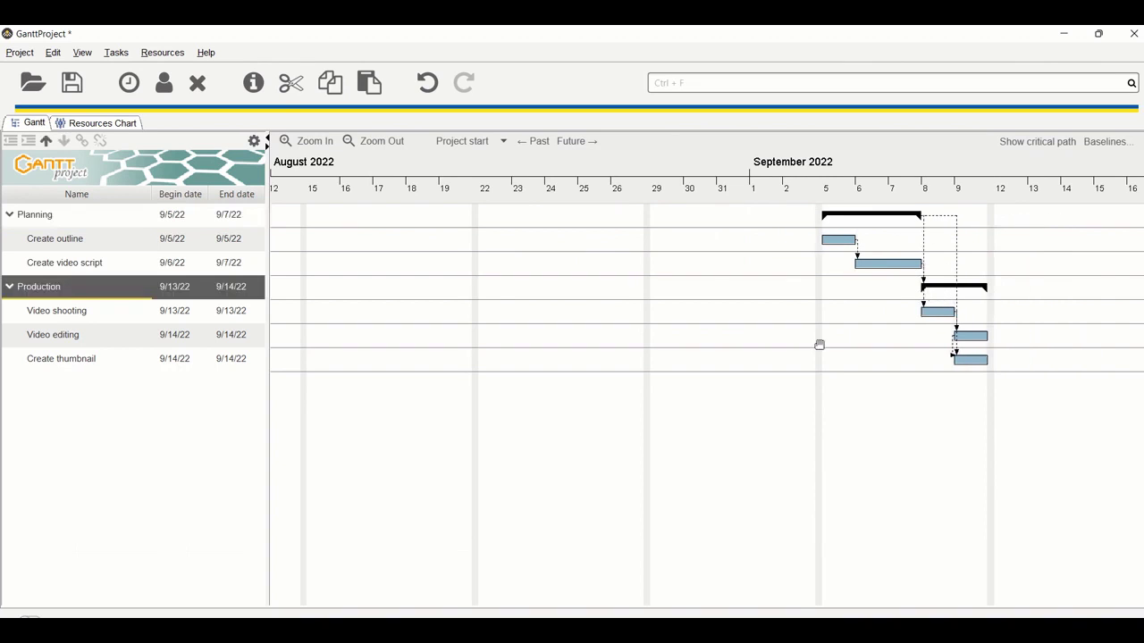
pyautogui.moveTo(819, 344); pyautogui.dragTo(813, 389)
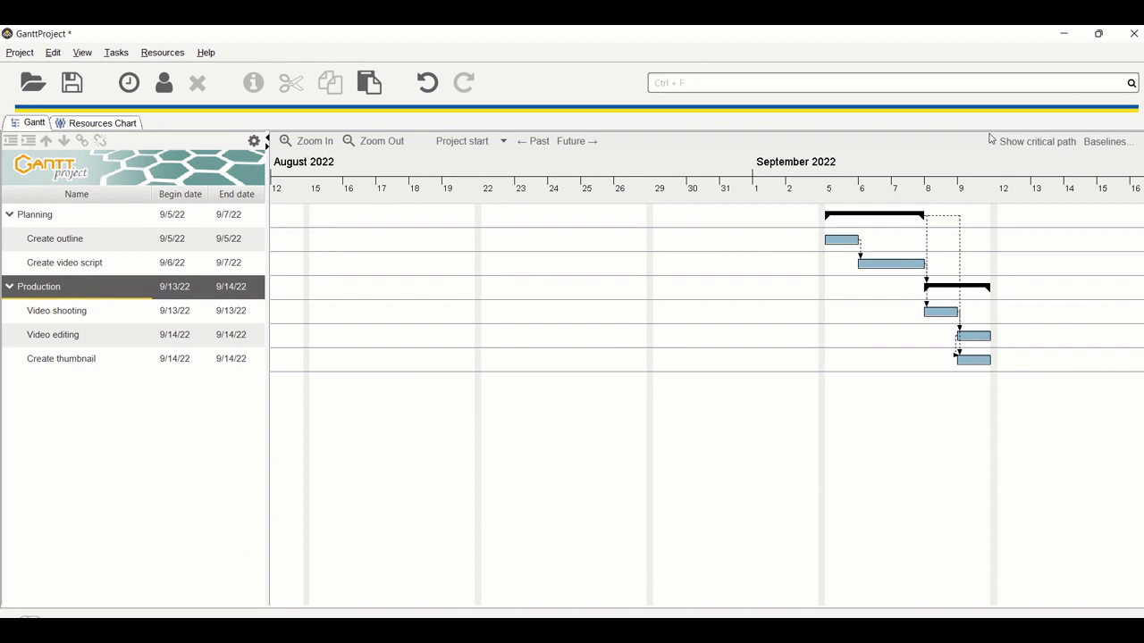
pyautogui.click(20, 52)
pyautogui.click(627, 434)
# In Project Properties' Calendar, let tasks run on weekends as on other days and uncheck Sat and Sun.
pyautogui.click(19, 54)
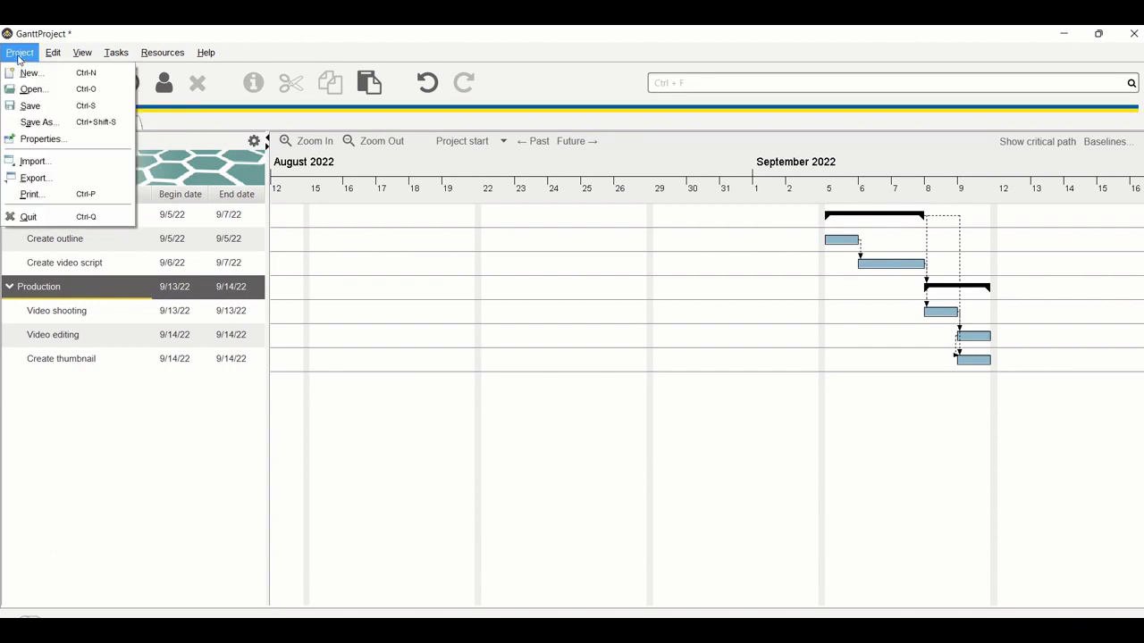
pyautogui.click(34, 139)
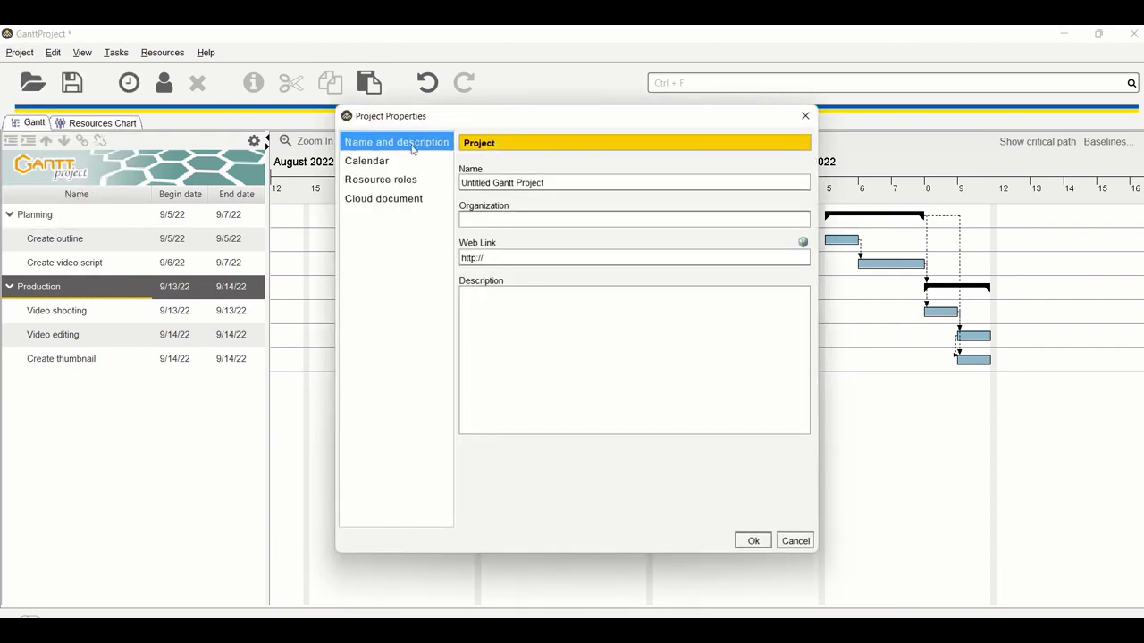
pyautogui.click(369, 165)
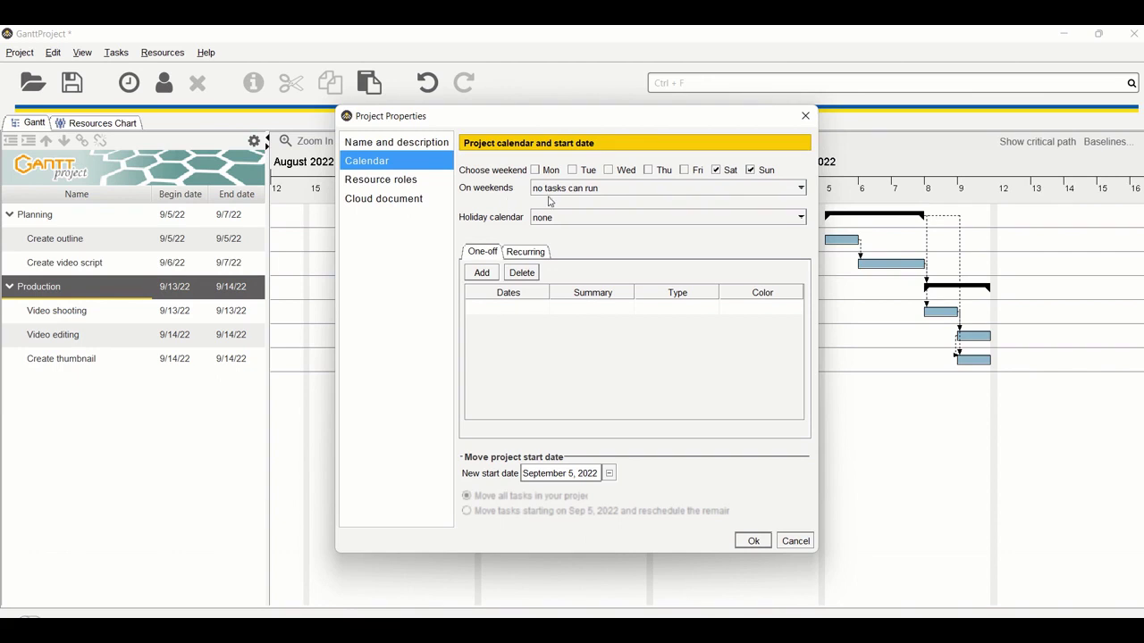
pyautogui.click(801, 190)
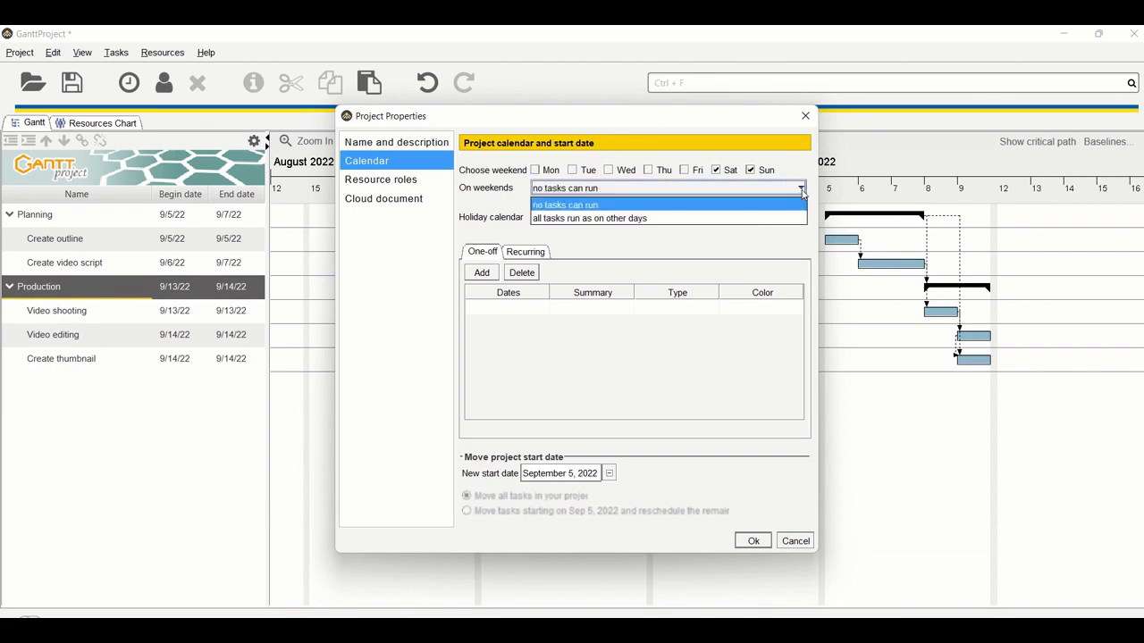
pyautogui.click(623, 223)
pyautogui.click(724, 173)
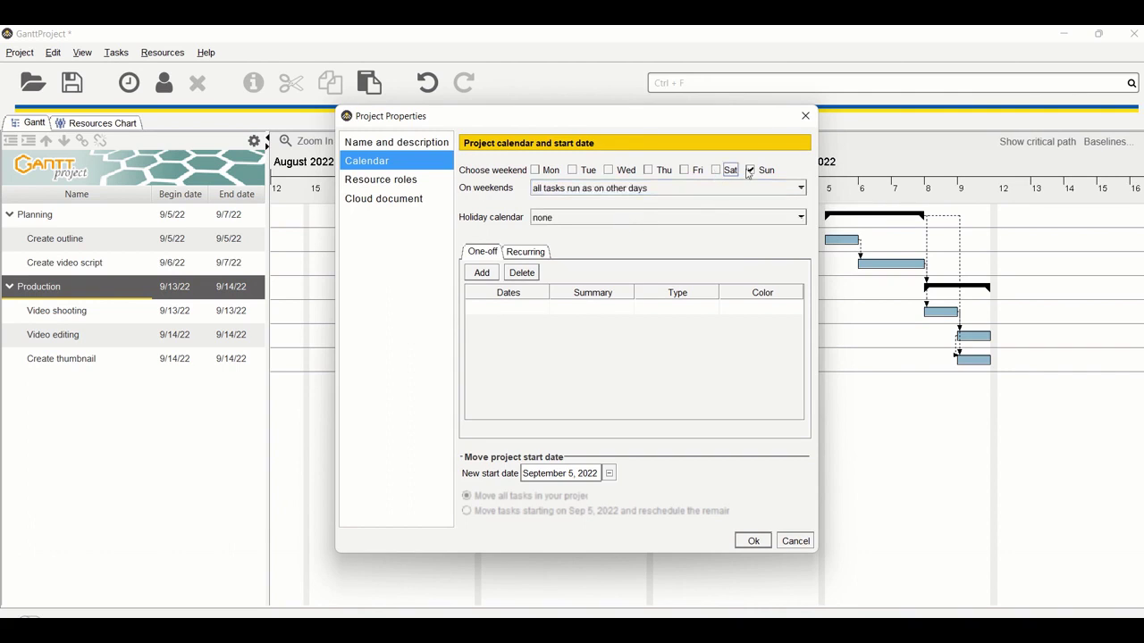
pyautogui.click(751, 171)
pyautogui.click(753, 541)
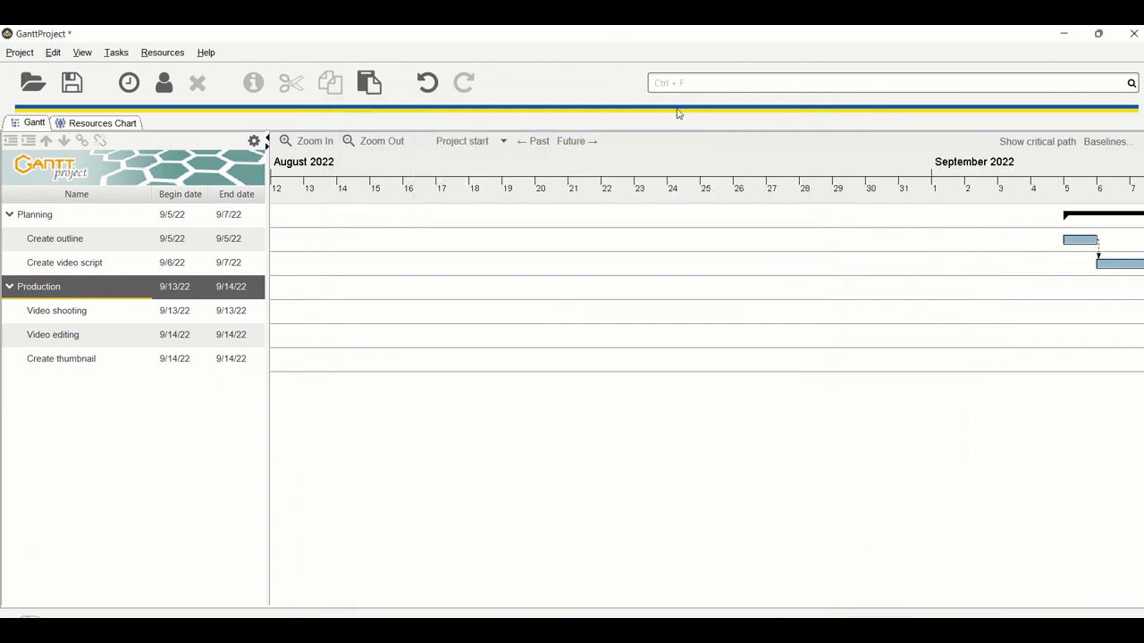
# Shift Planning three days later to 9/8–9/10, with Production following on 9/11–9/12.
pyautogui.moveTo(886, 482); pyautogui.dragTo(388, 467)
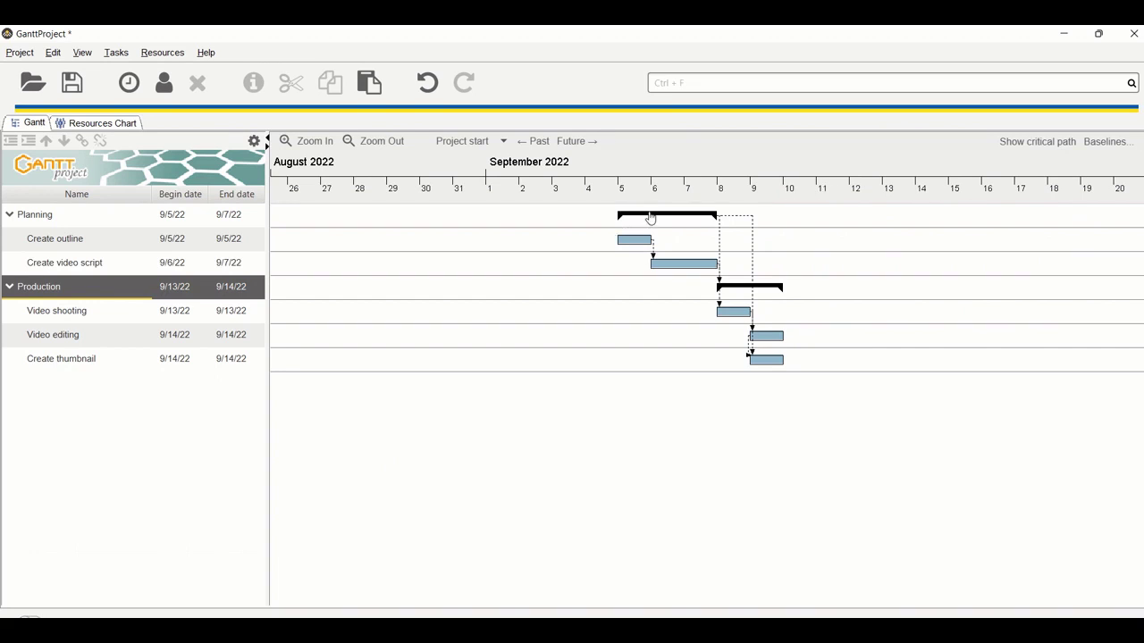
pyautogui.moveTo(650, 218); pyautogui.dragTo(728, 223)
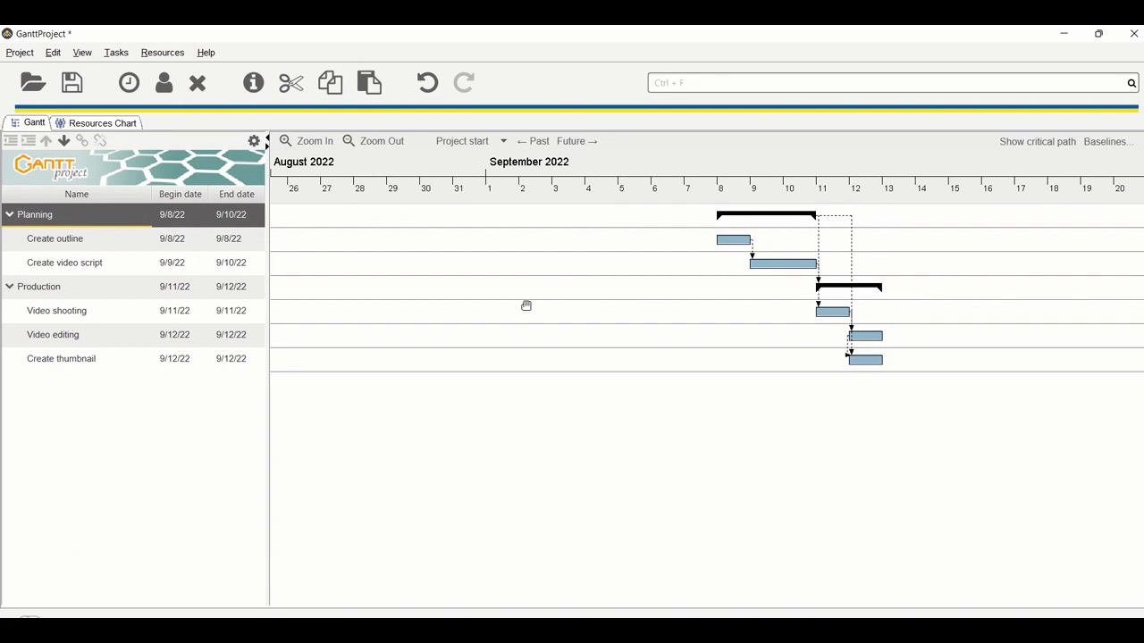
# Set the Create video script task's progress to 50% in Task Properties.
pyautogui.rightClick(772, 269)
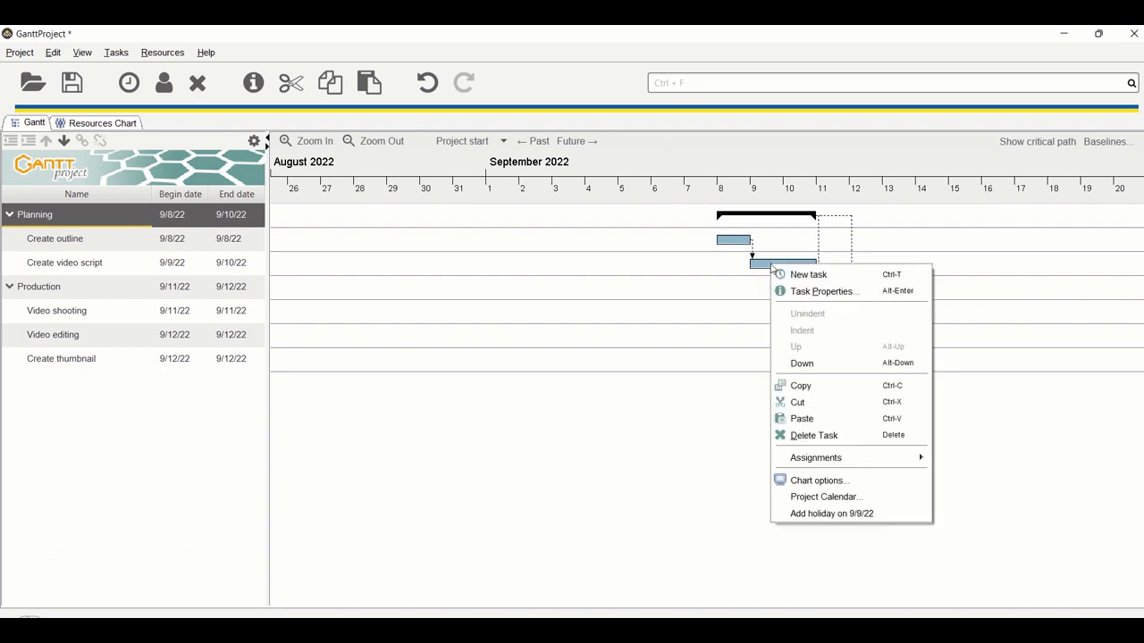
pyautogui.click(806, 290)
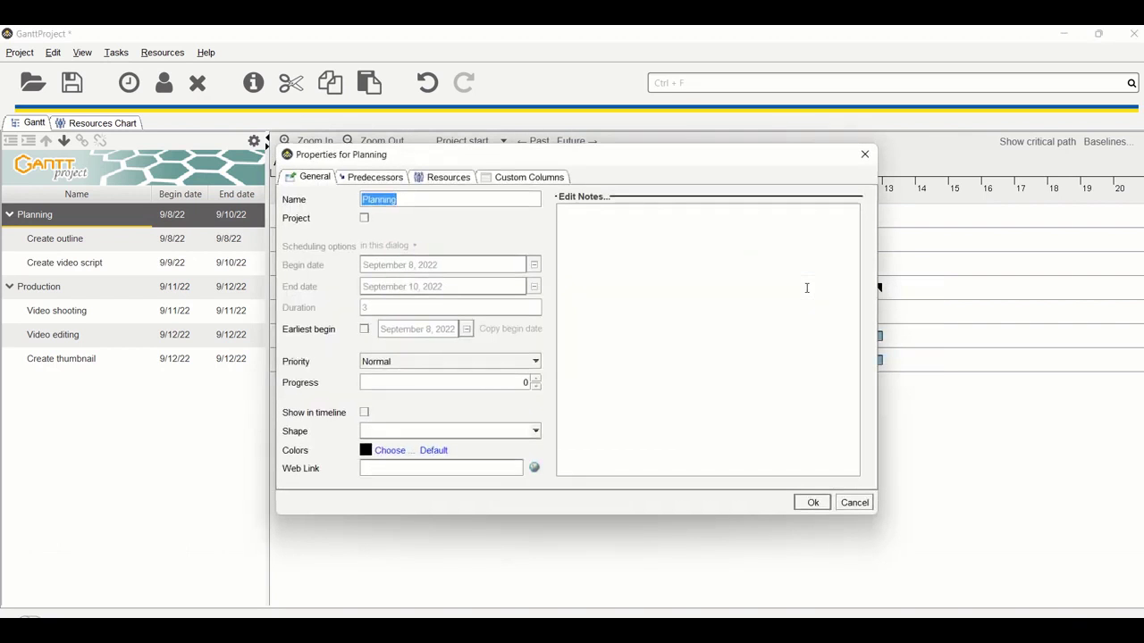
pyautogui.click(523, 382)
pyautogui.write('50')
pyautogui.press('BackSpace')
pyautogui.write('%')
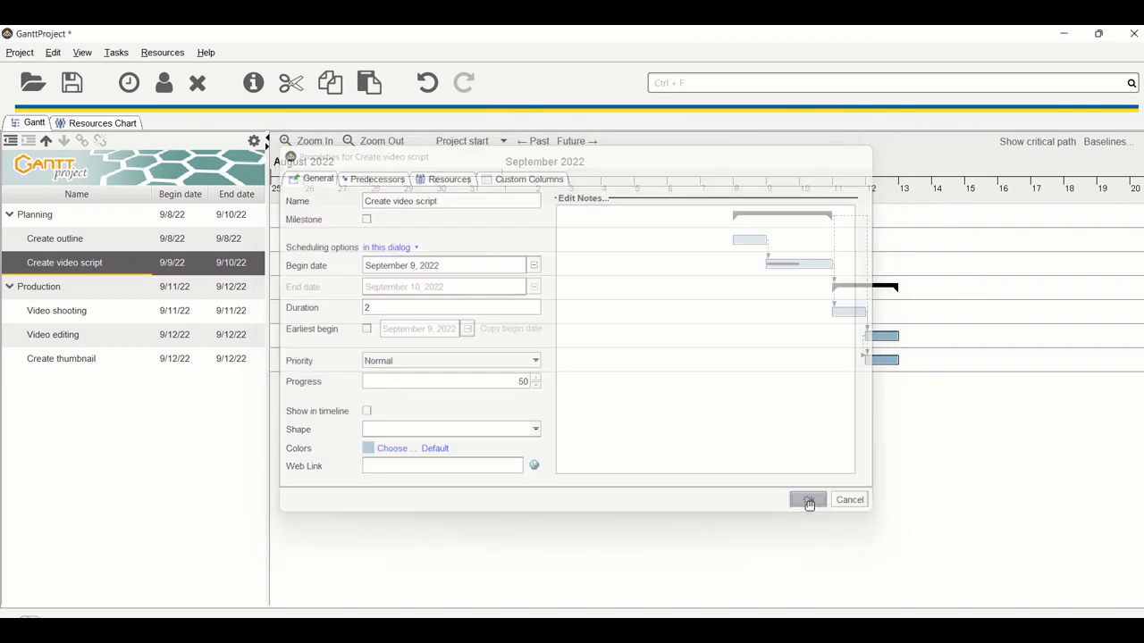
pyautogui.click(809, 503)
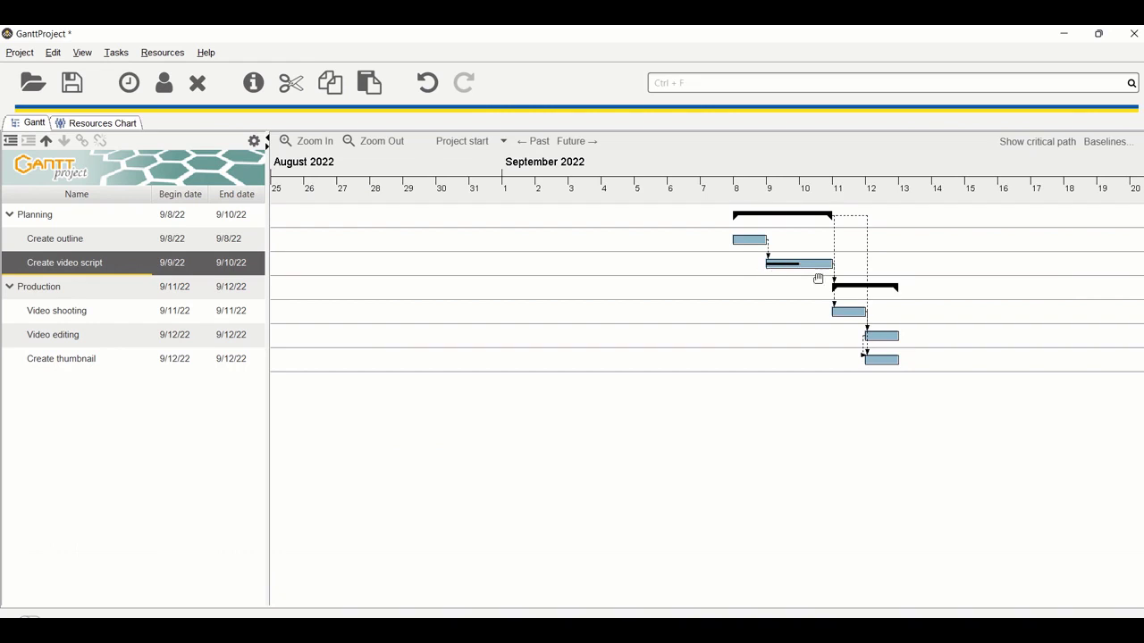
# Extend Video shooting to end on 9/13, pushing Video editing and Create thumbnail to 9/14.
pyautogui.click(854, 314)
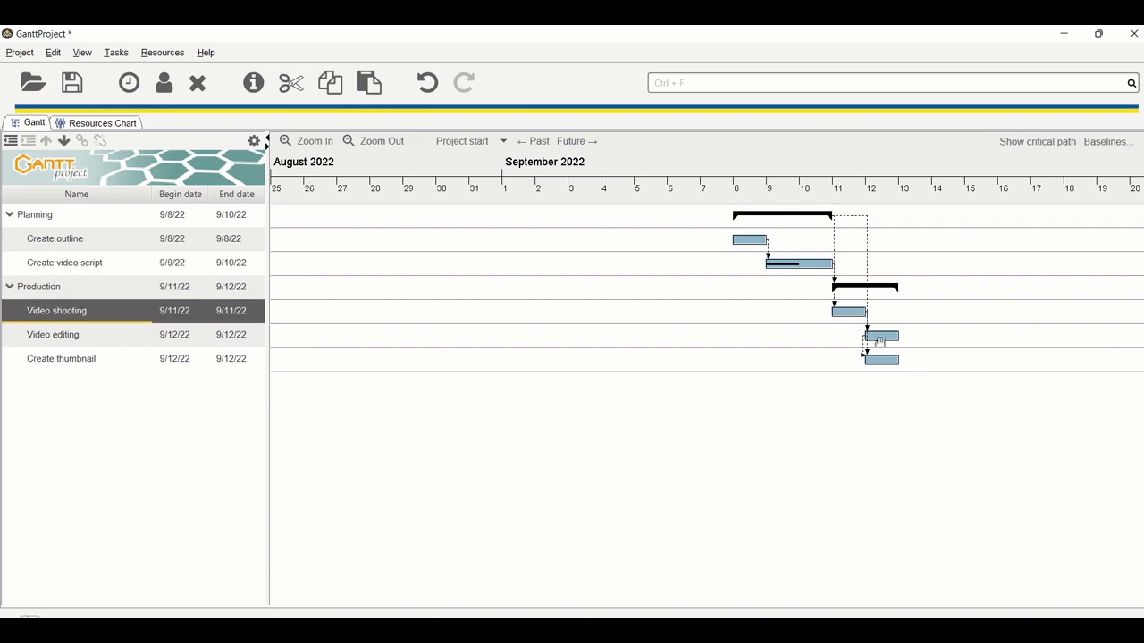
pyautogui.click(893, 361)
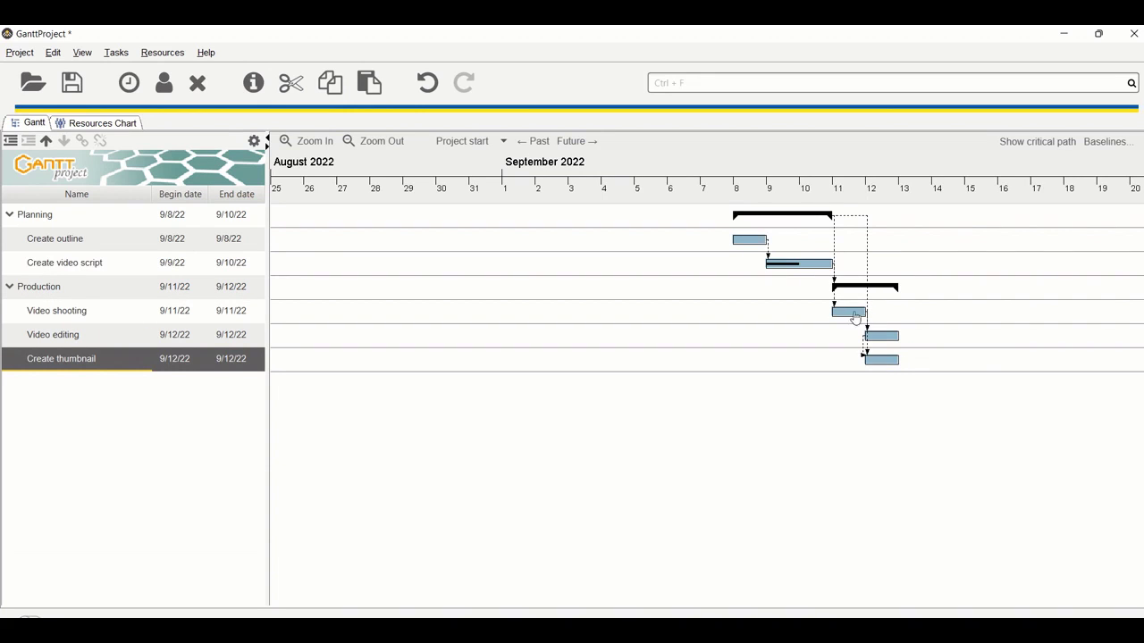
pyautogui.moveTo(868, 309); pyautogui.dragTo(942, 317)
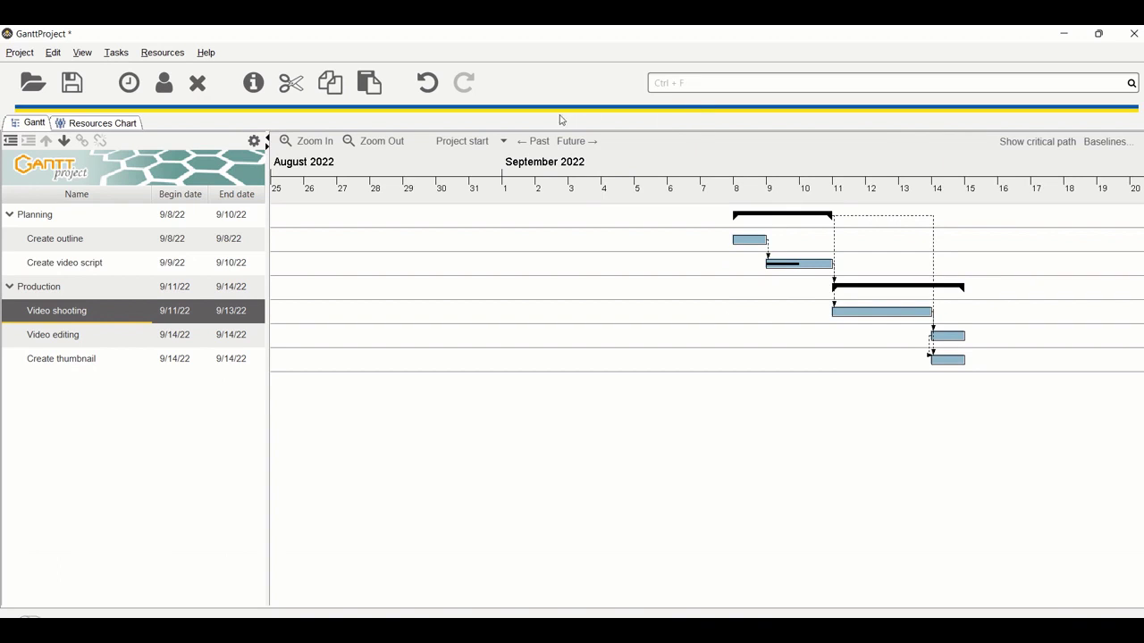
pyautogui.moveTo(841, 500); pyautogui.dragTo(450, 456)
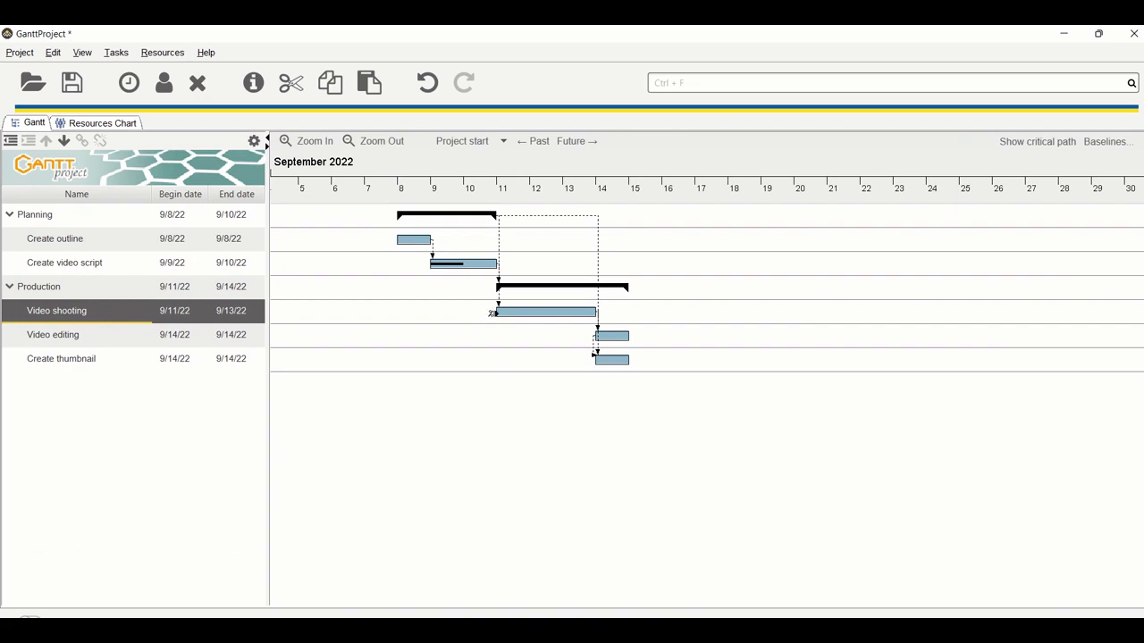
# Drag the Video shooting progress handle to mark about 35% completion.
pyautogui.moveTo(495, 312); pyautogui.dragTo(570, 310)
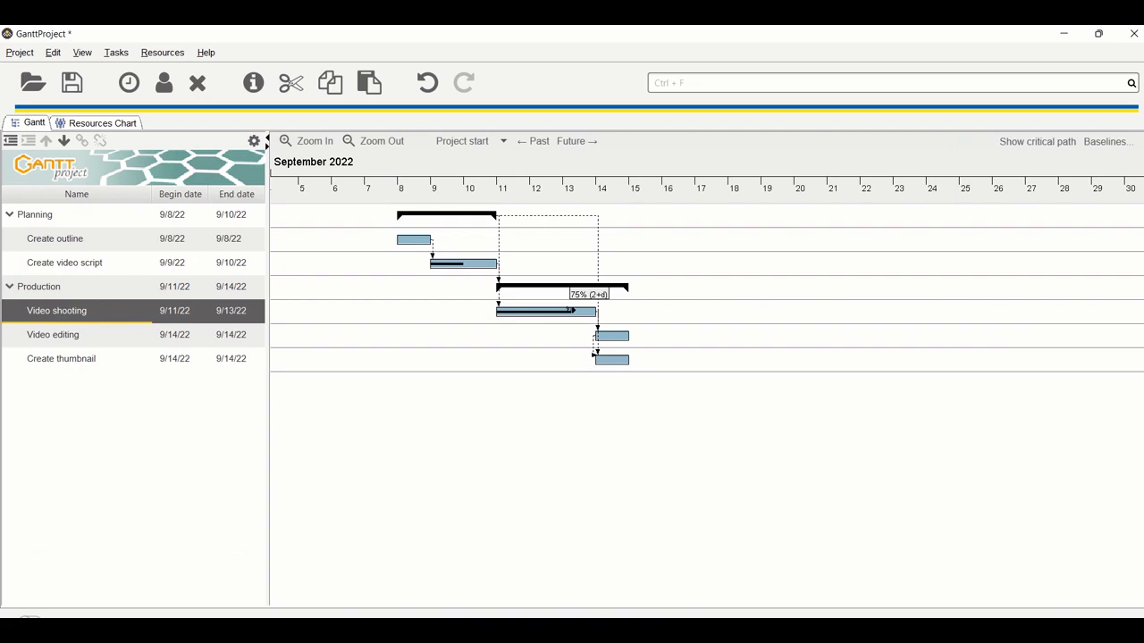
pyautogui.moveTo(570, 310); pyautogui.dragTo(531, 312)
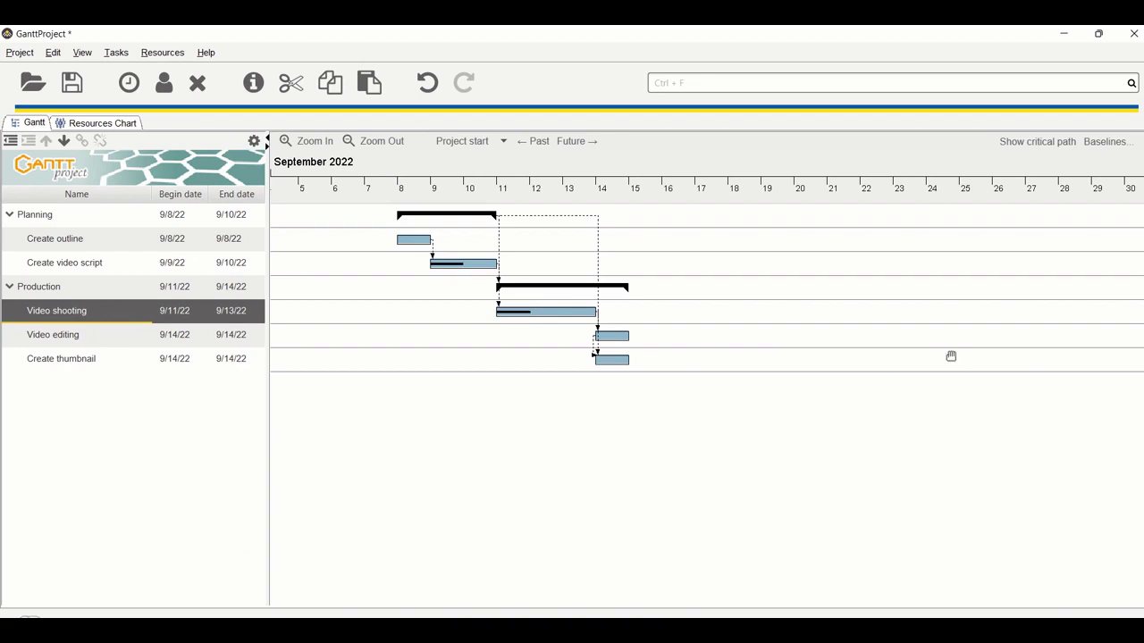